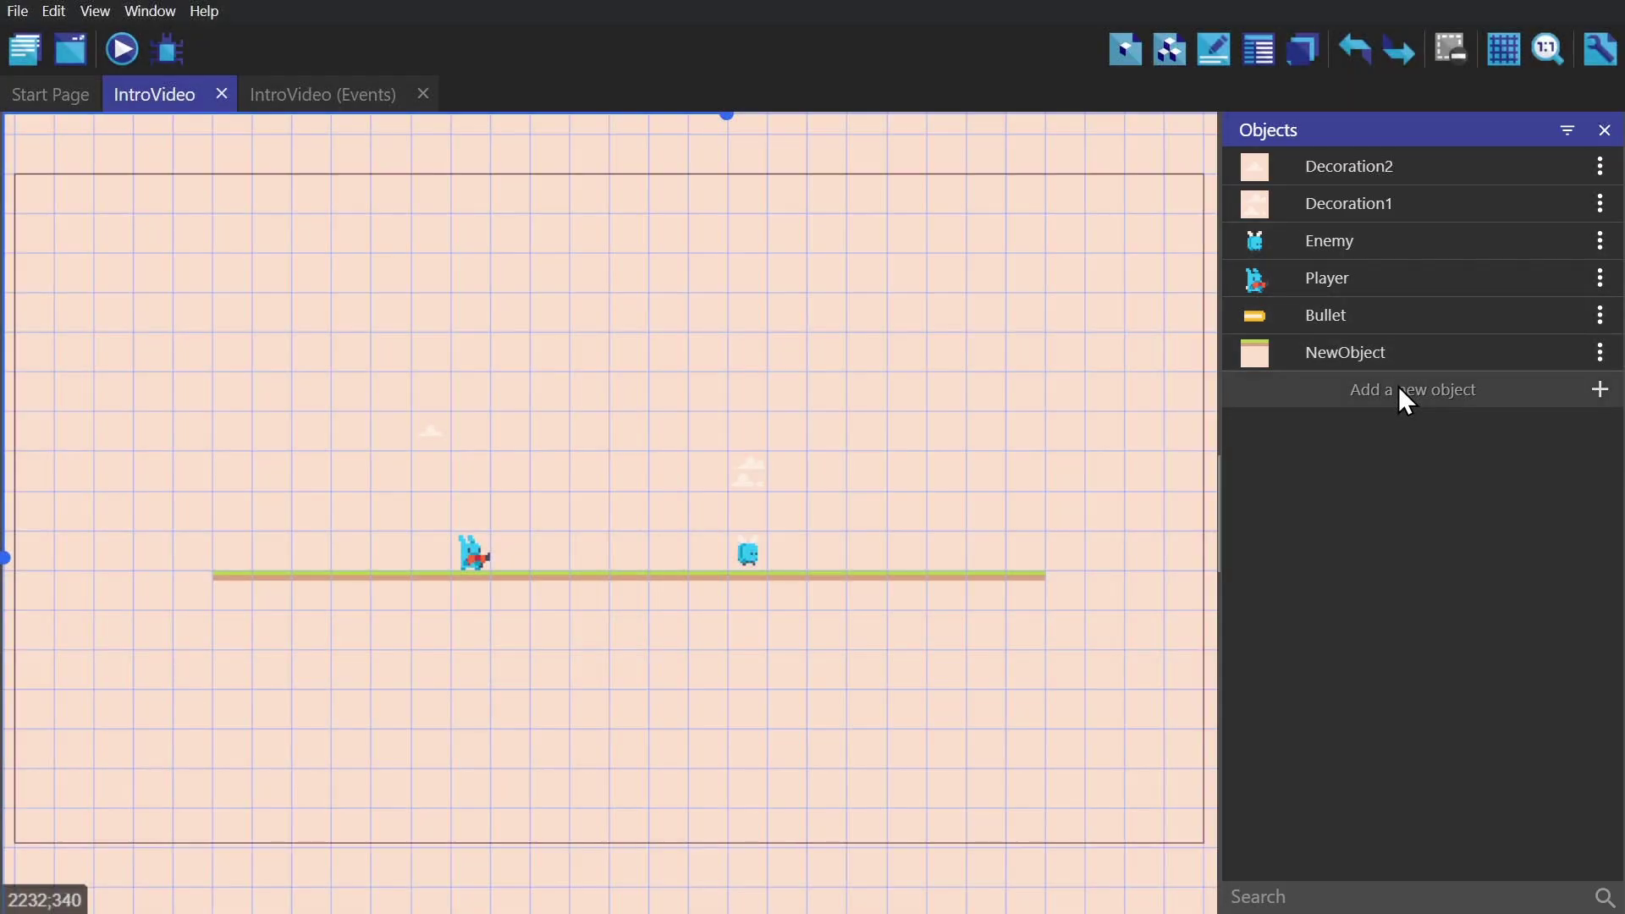
Open the Player sprite and name its three animations Idle, Run and Fire.
left_click(1405, 396)
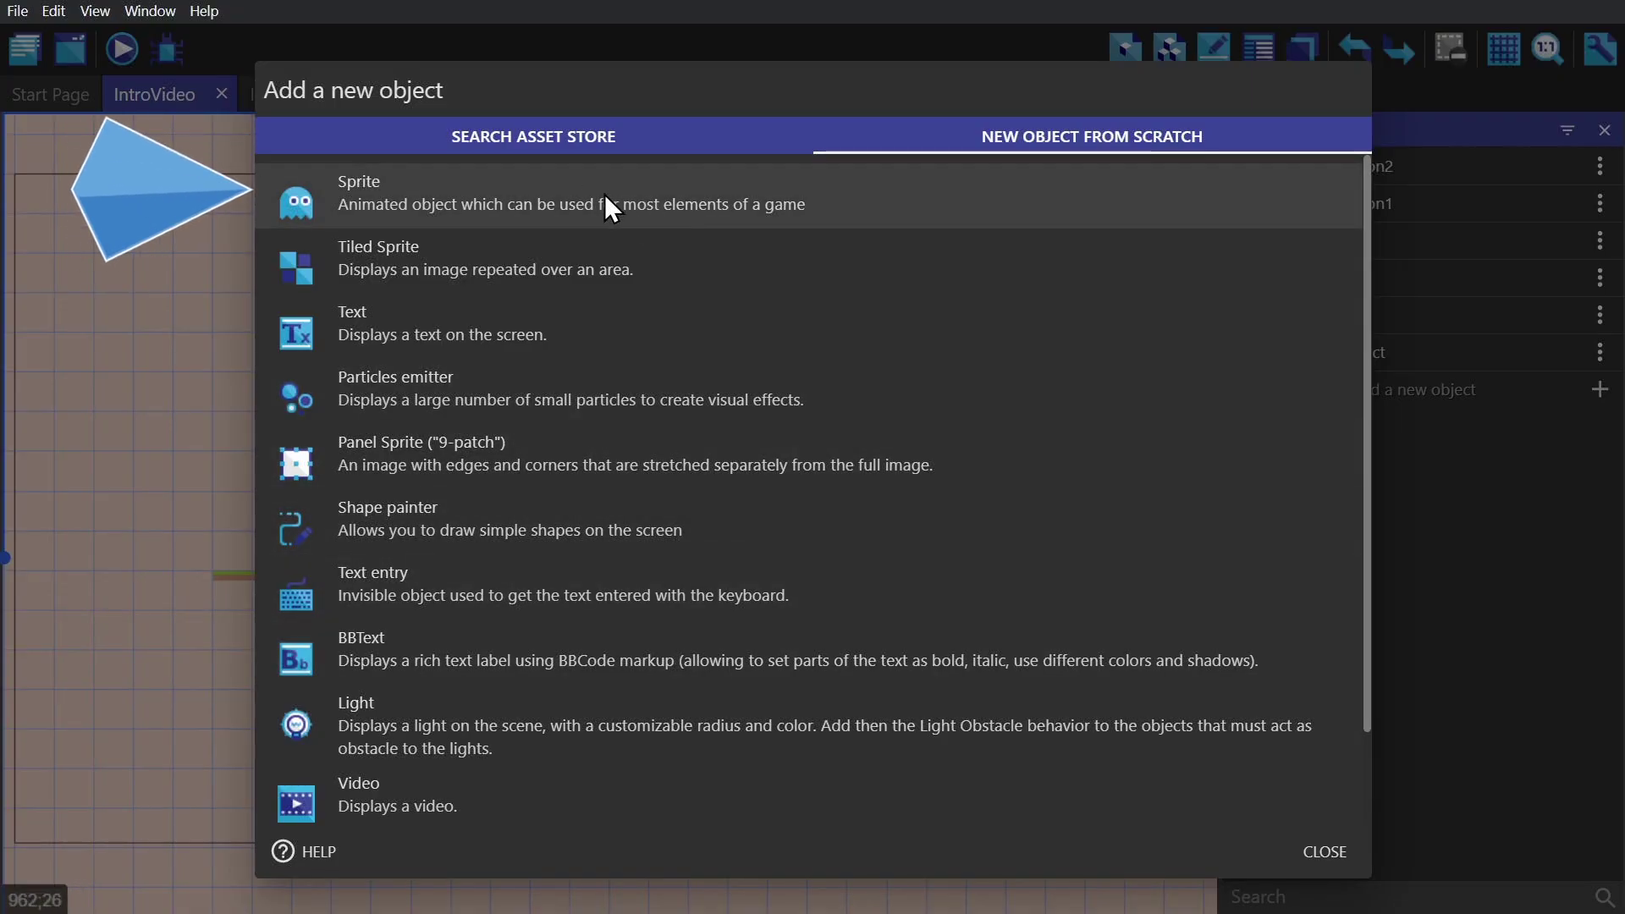
left_click(1301, 852)
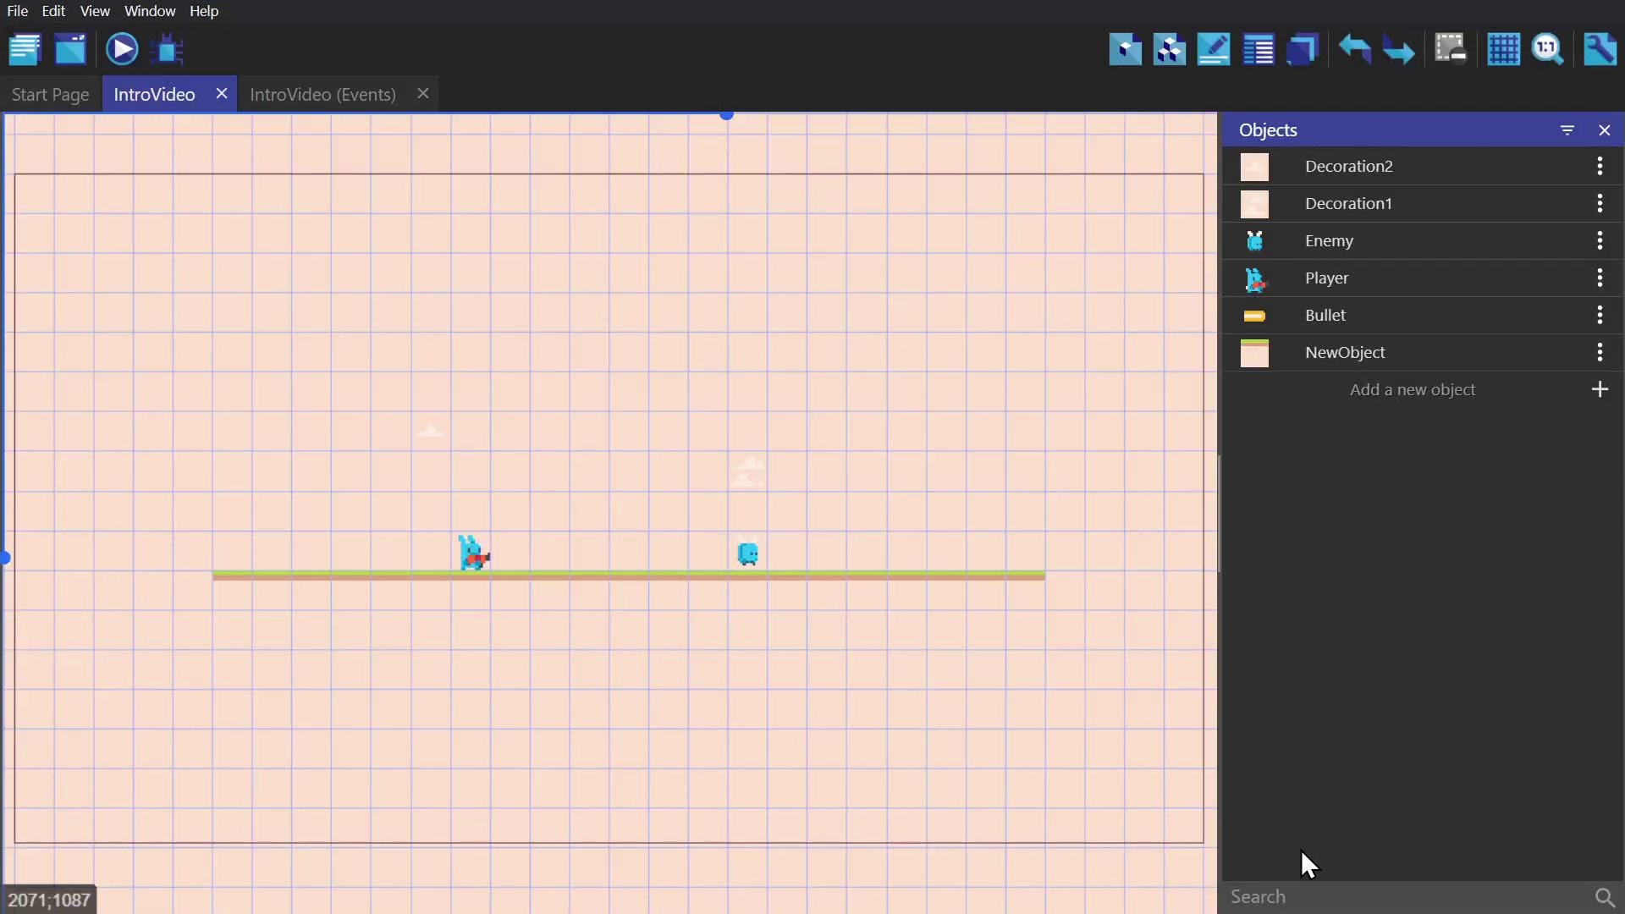
double_click(1383, 271)
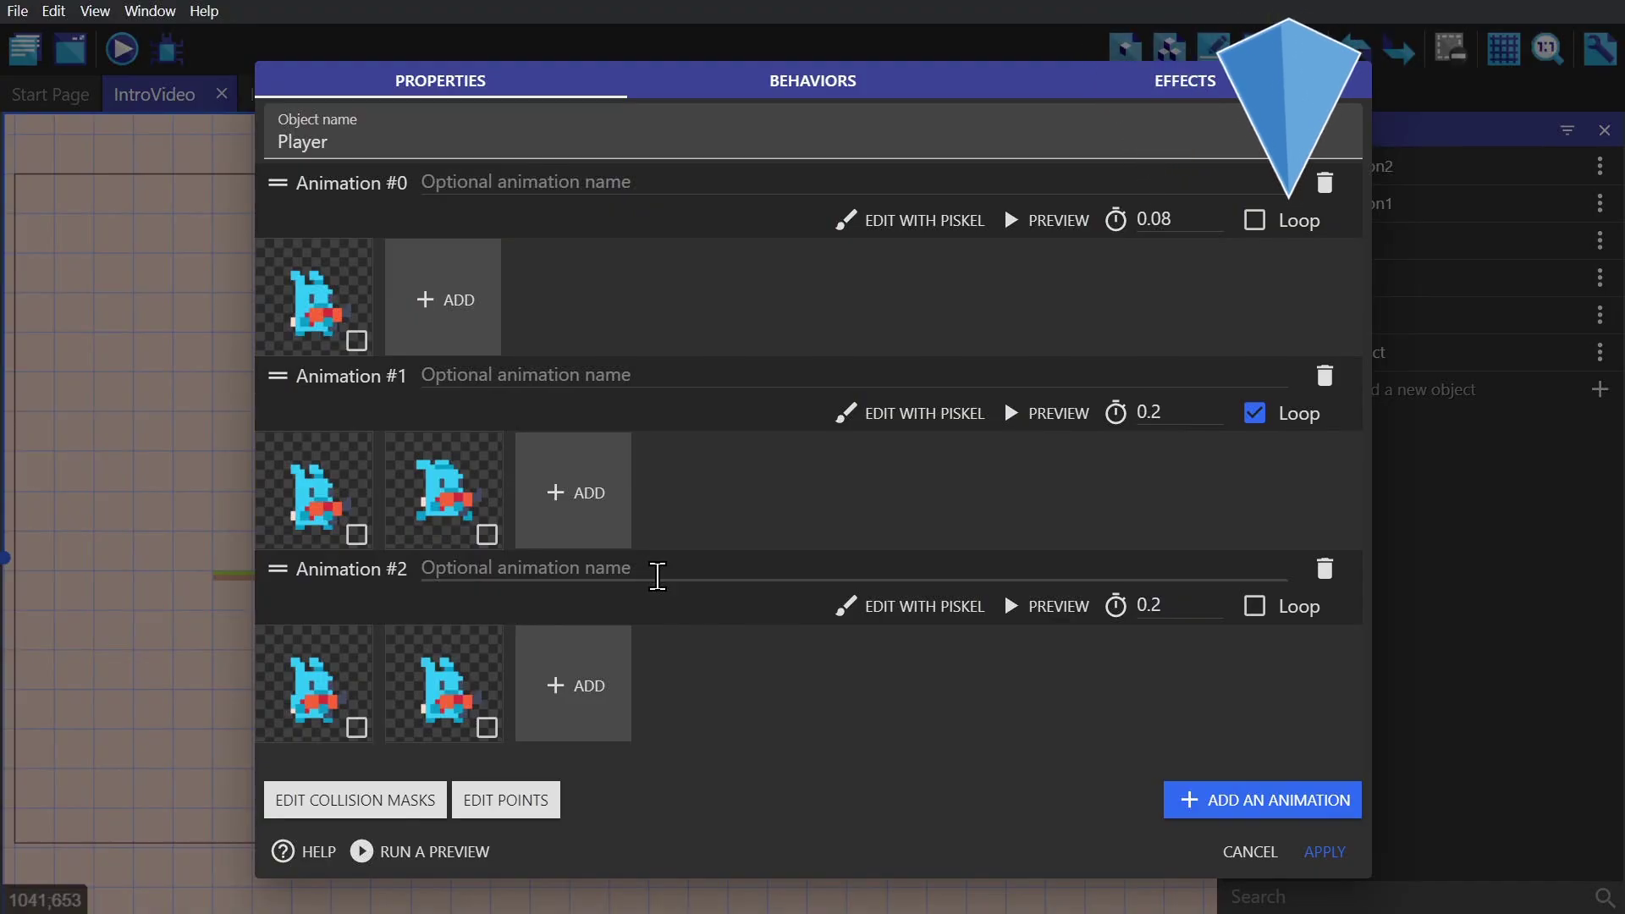
left_click(546, 182)
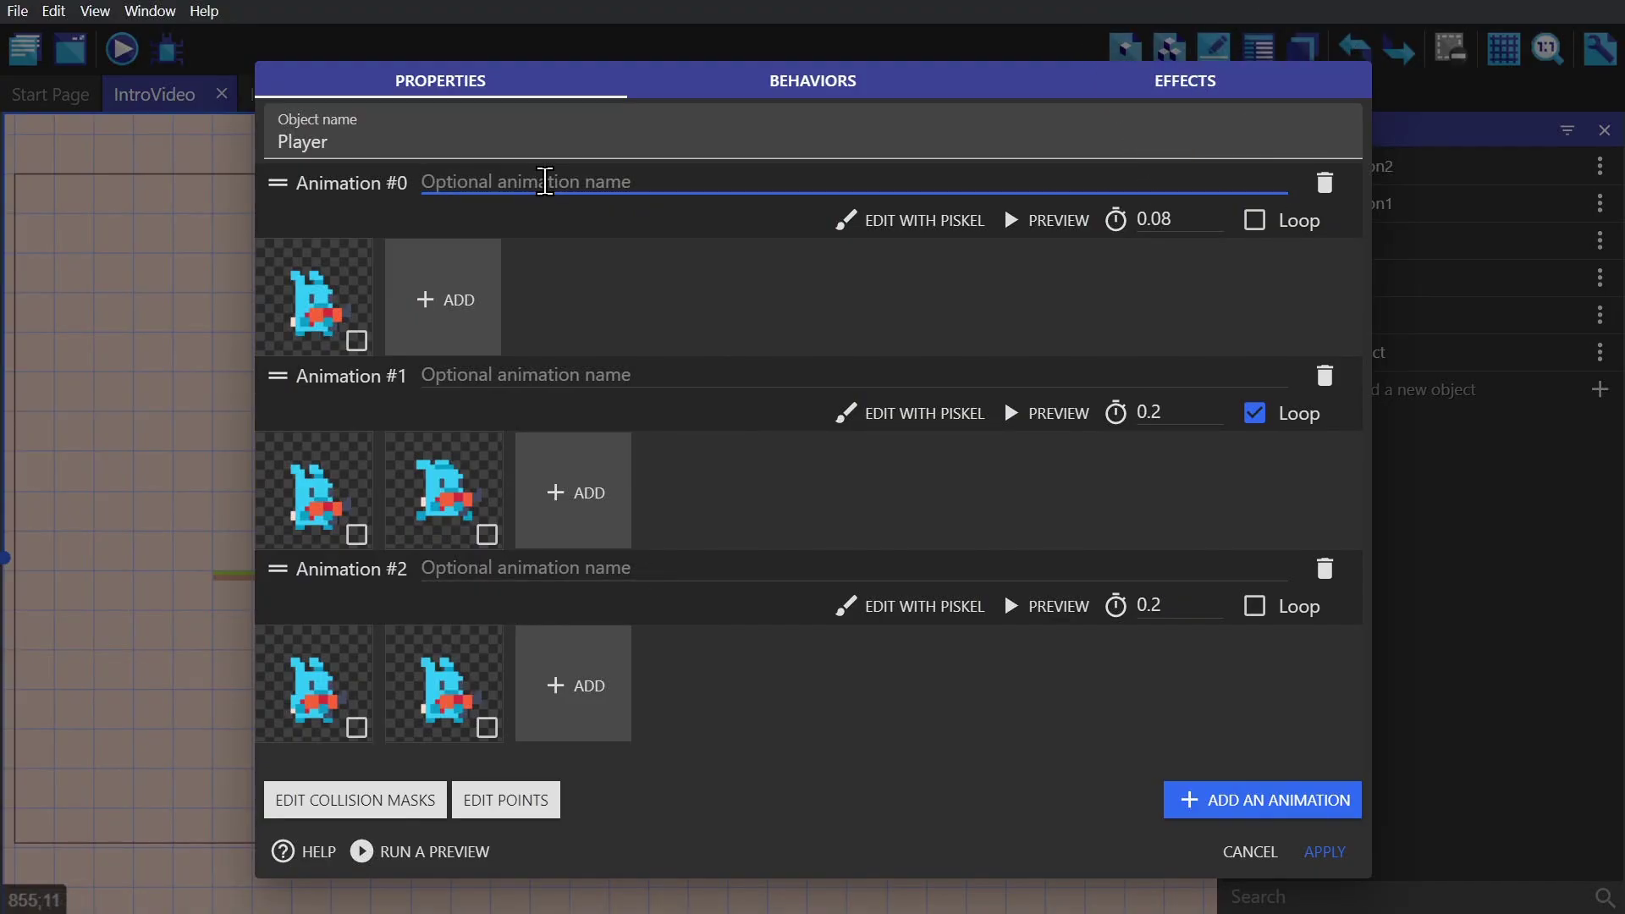
type("Idle")
left_click(562, 375)
type("Run")
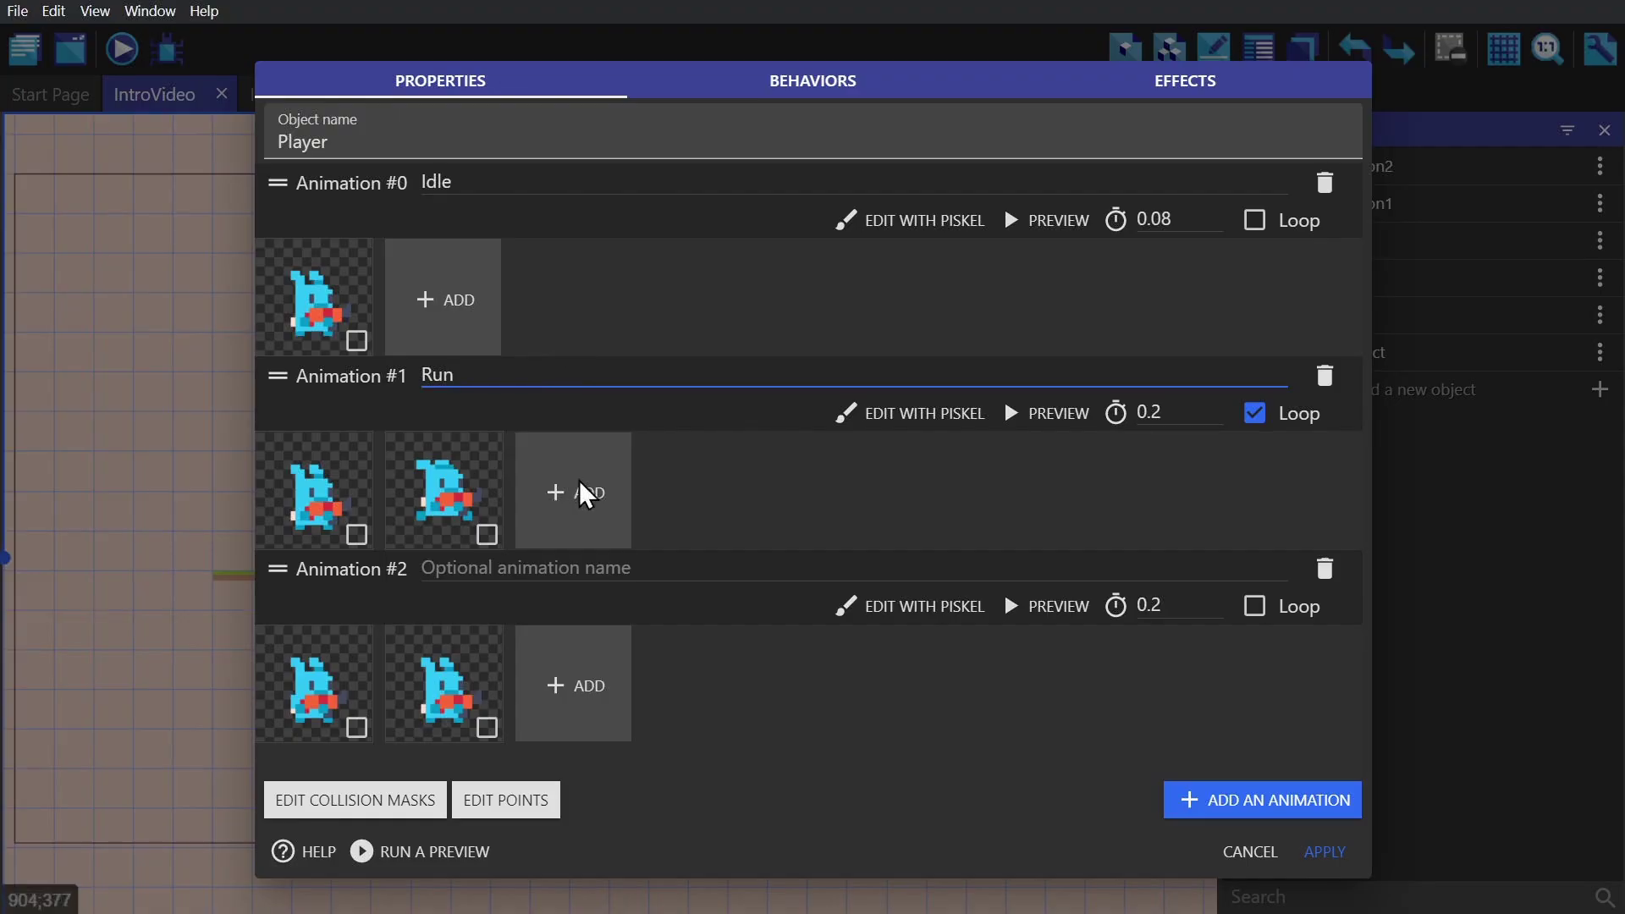
left_click(577, 565)
type("Fire")
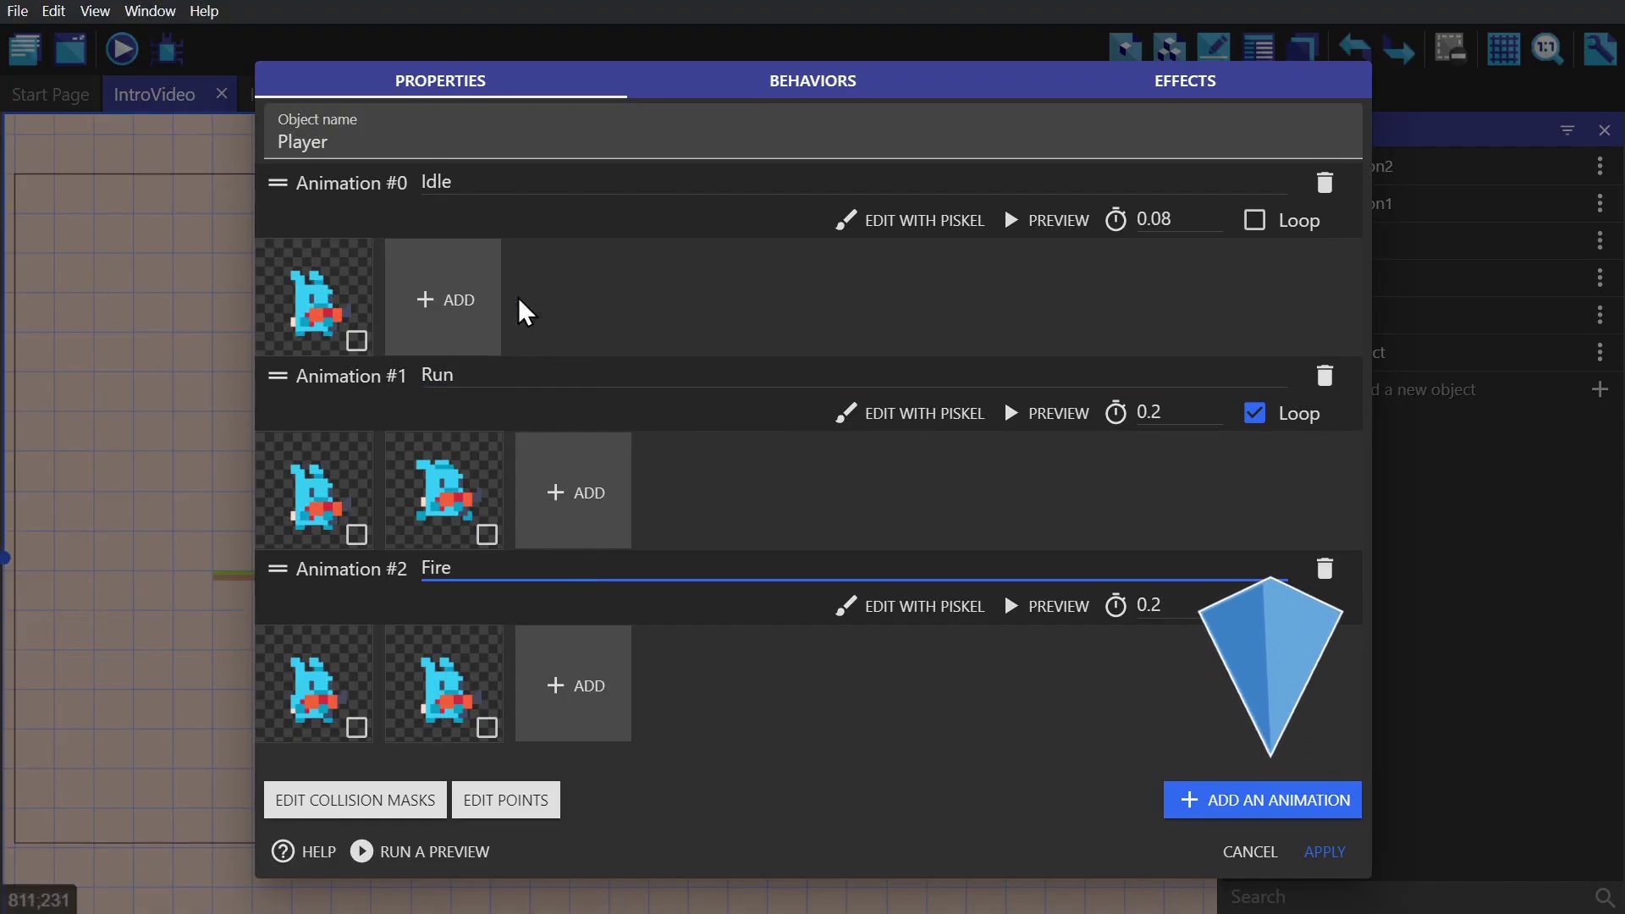
Inspect the Player's collision mask and then its points editor.
left_click(346, 808)
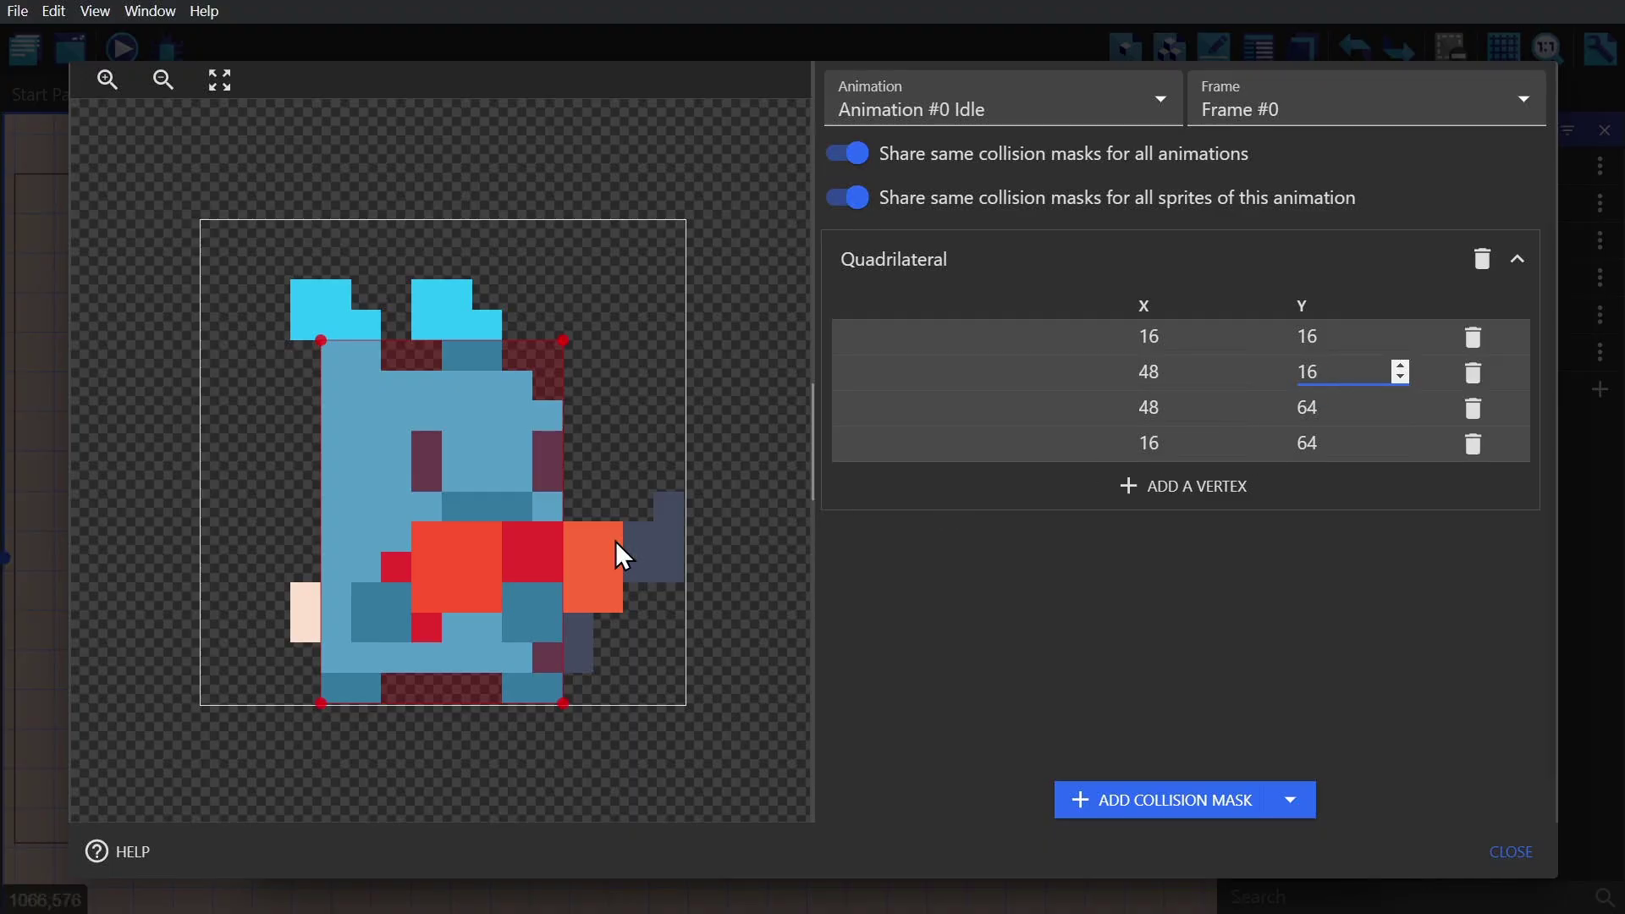
key("Escape")
left_click(508, 804)
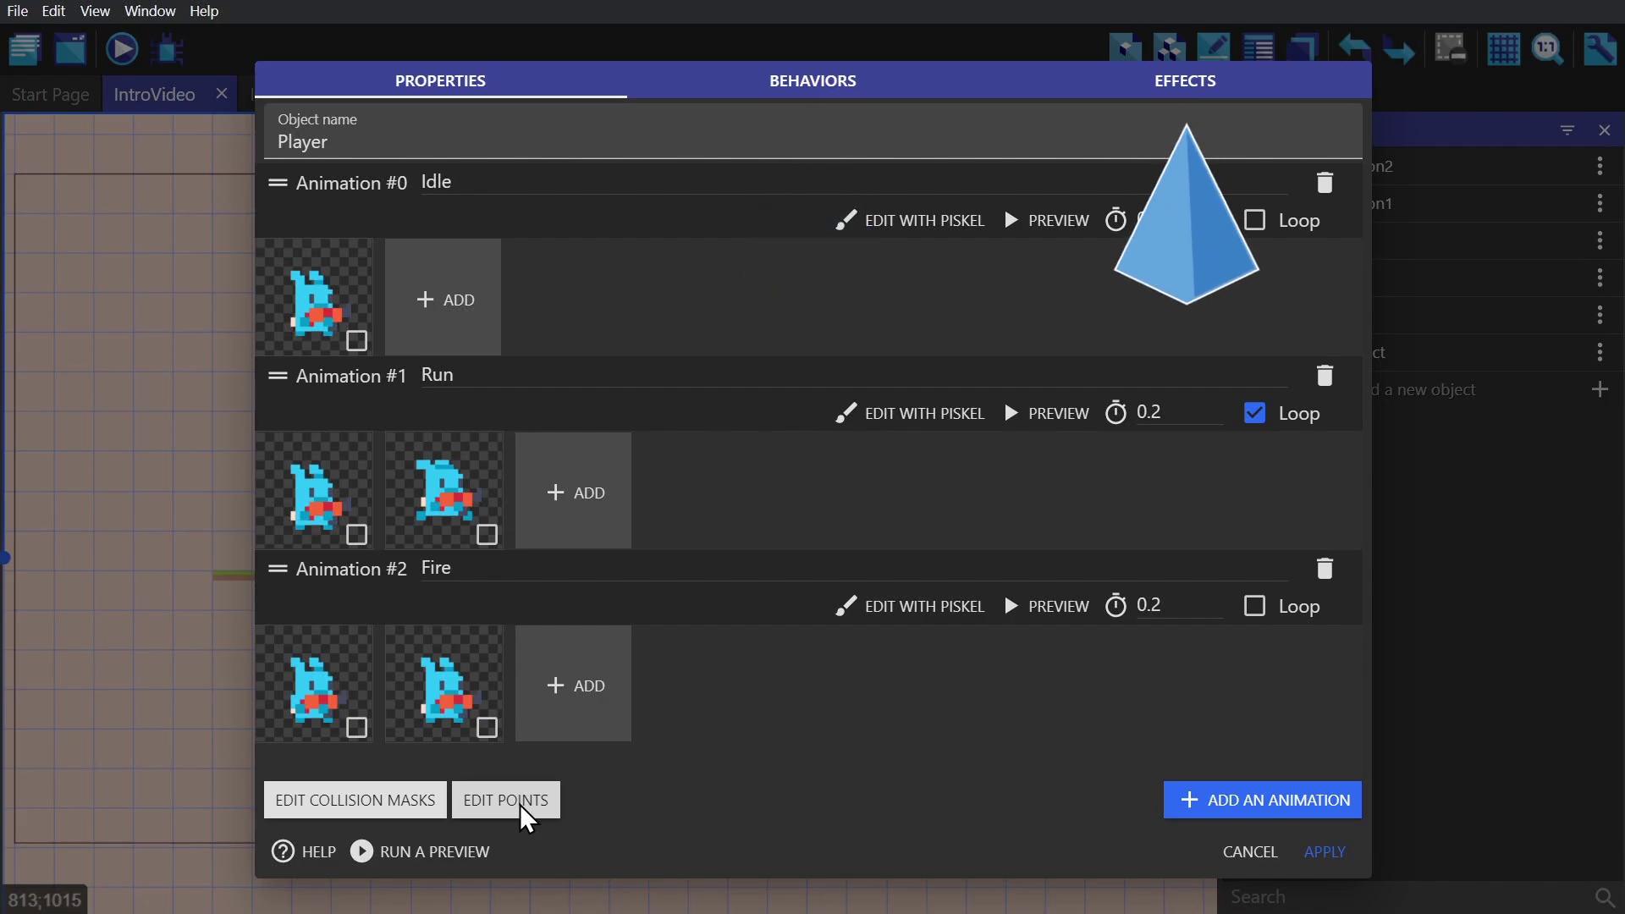
Add the Platformer character behavior and a new effect to the Player.
left_click(819, 90)
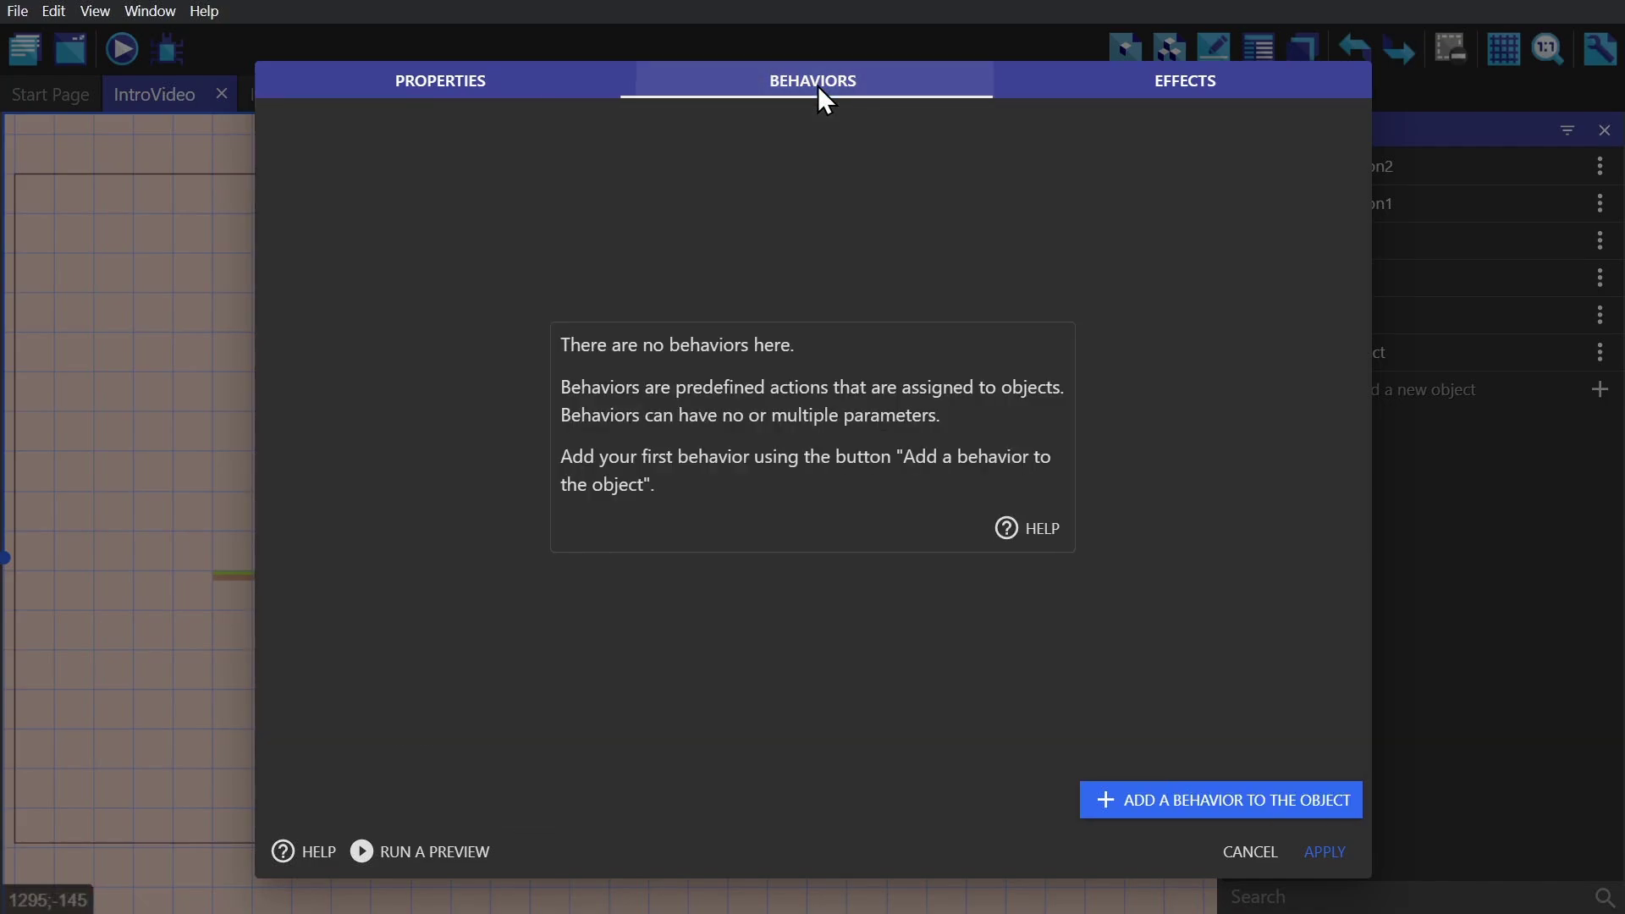
left_click(1129, 805)
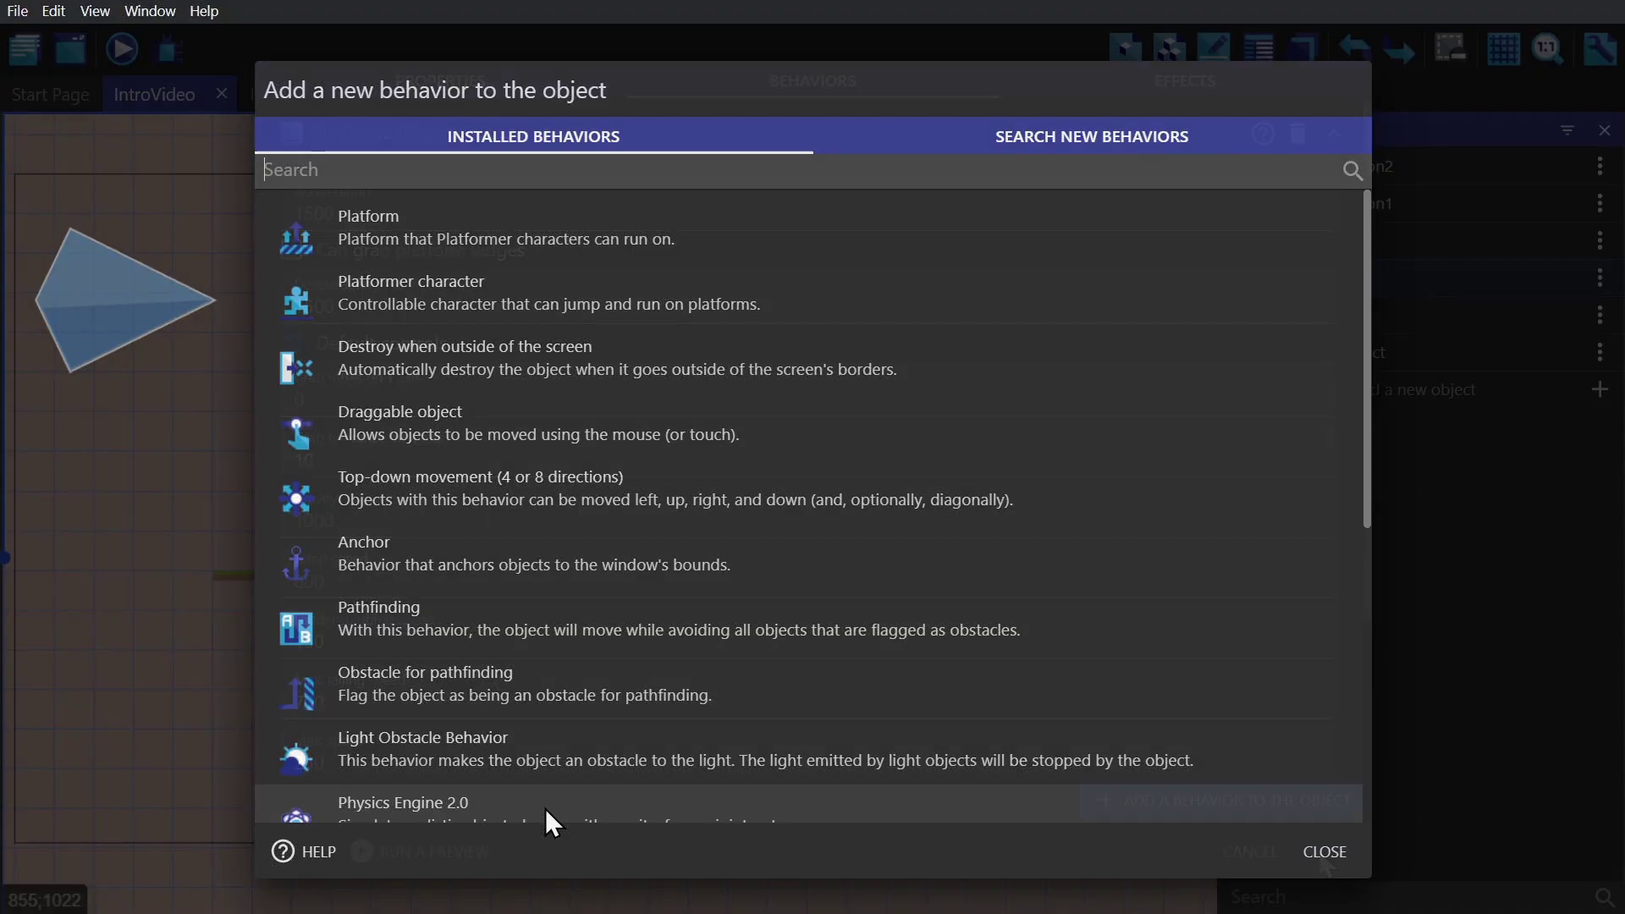
left_click(544, 809)
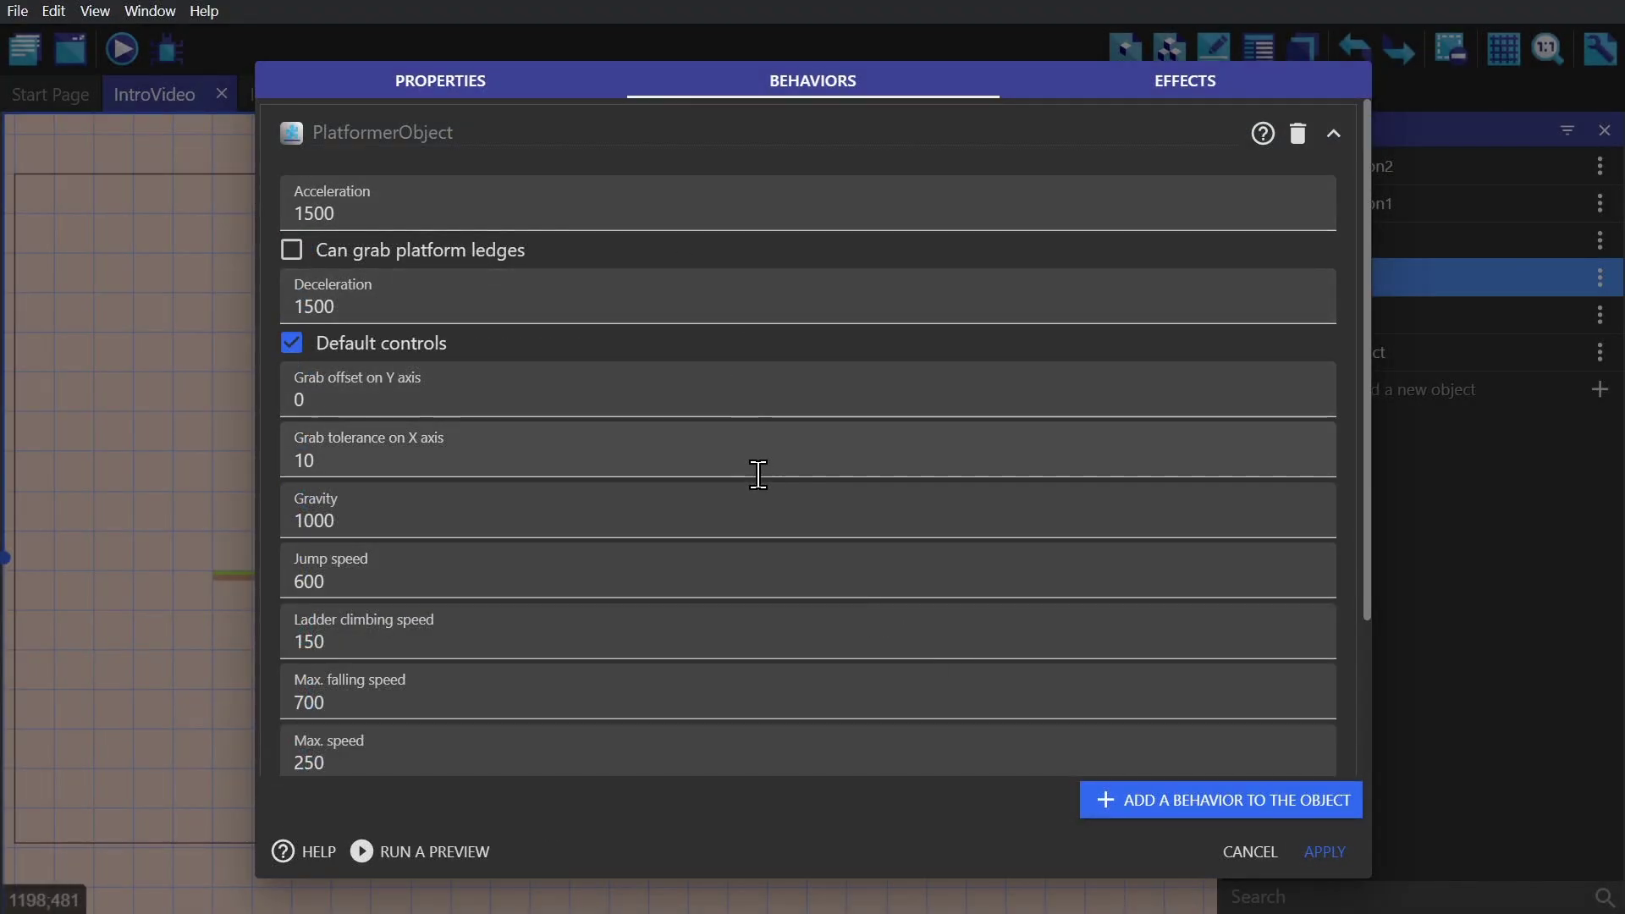
scroll(762, 500, "down", 3)
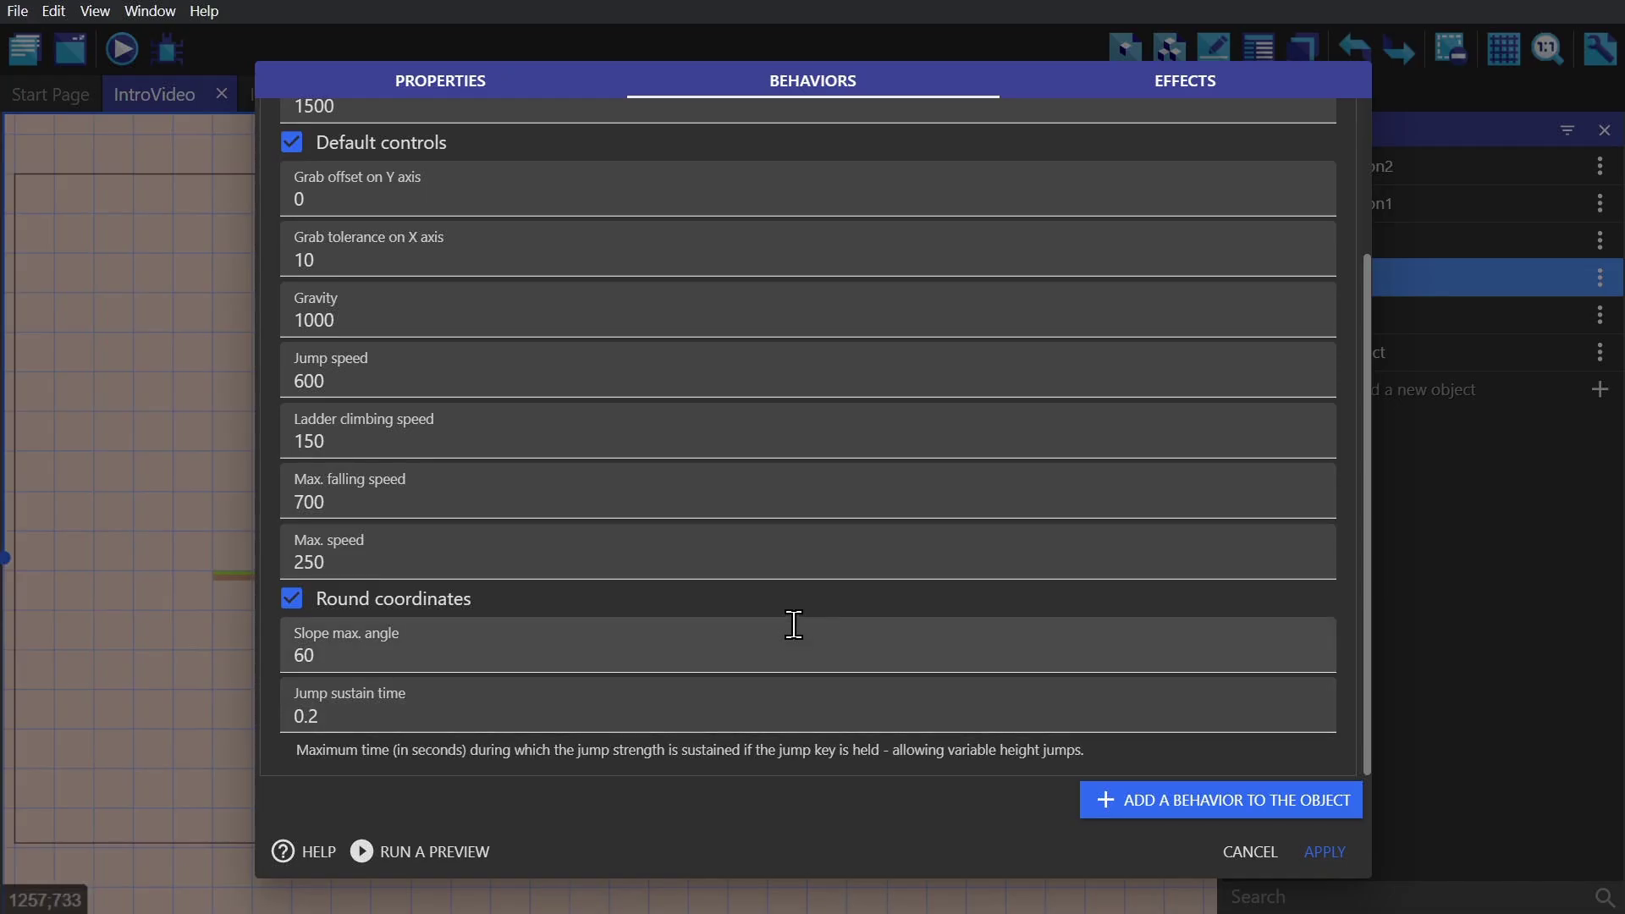
left_click(1193, 82)
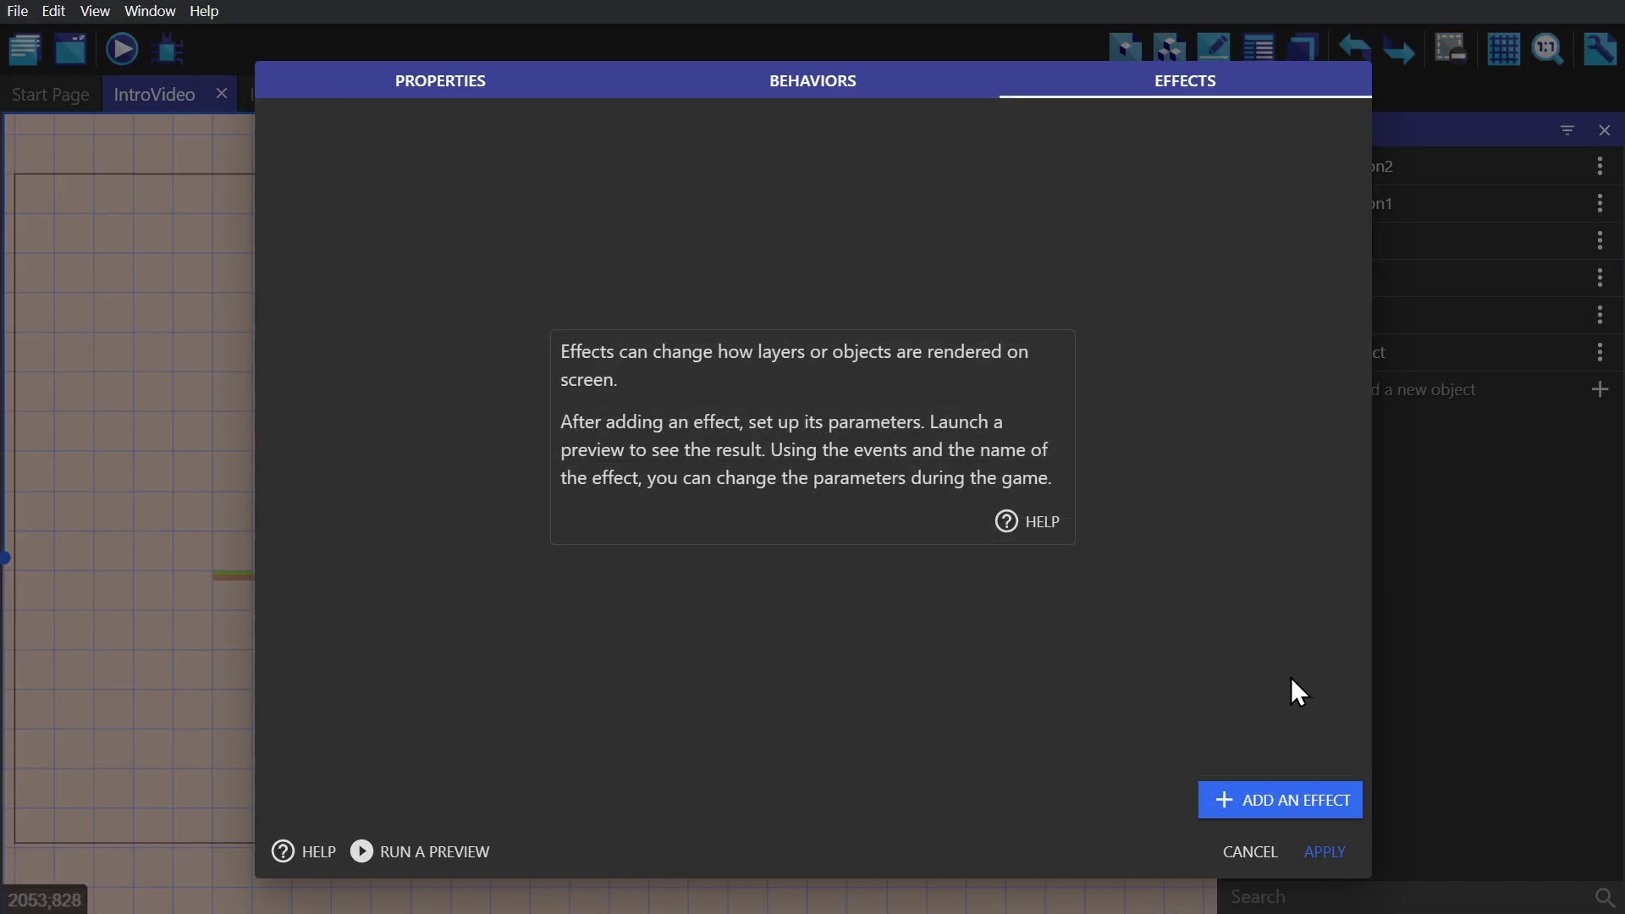
left_click(1258, 809)
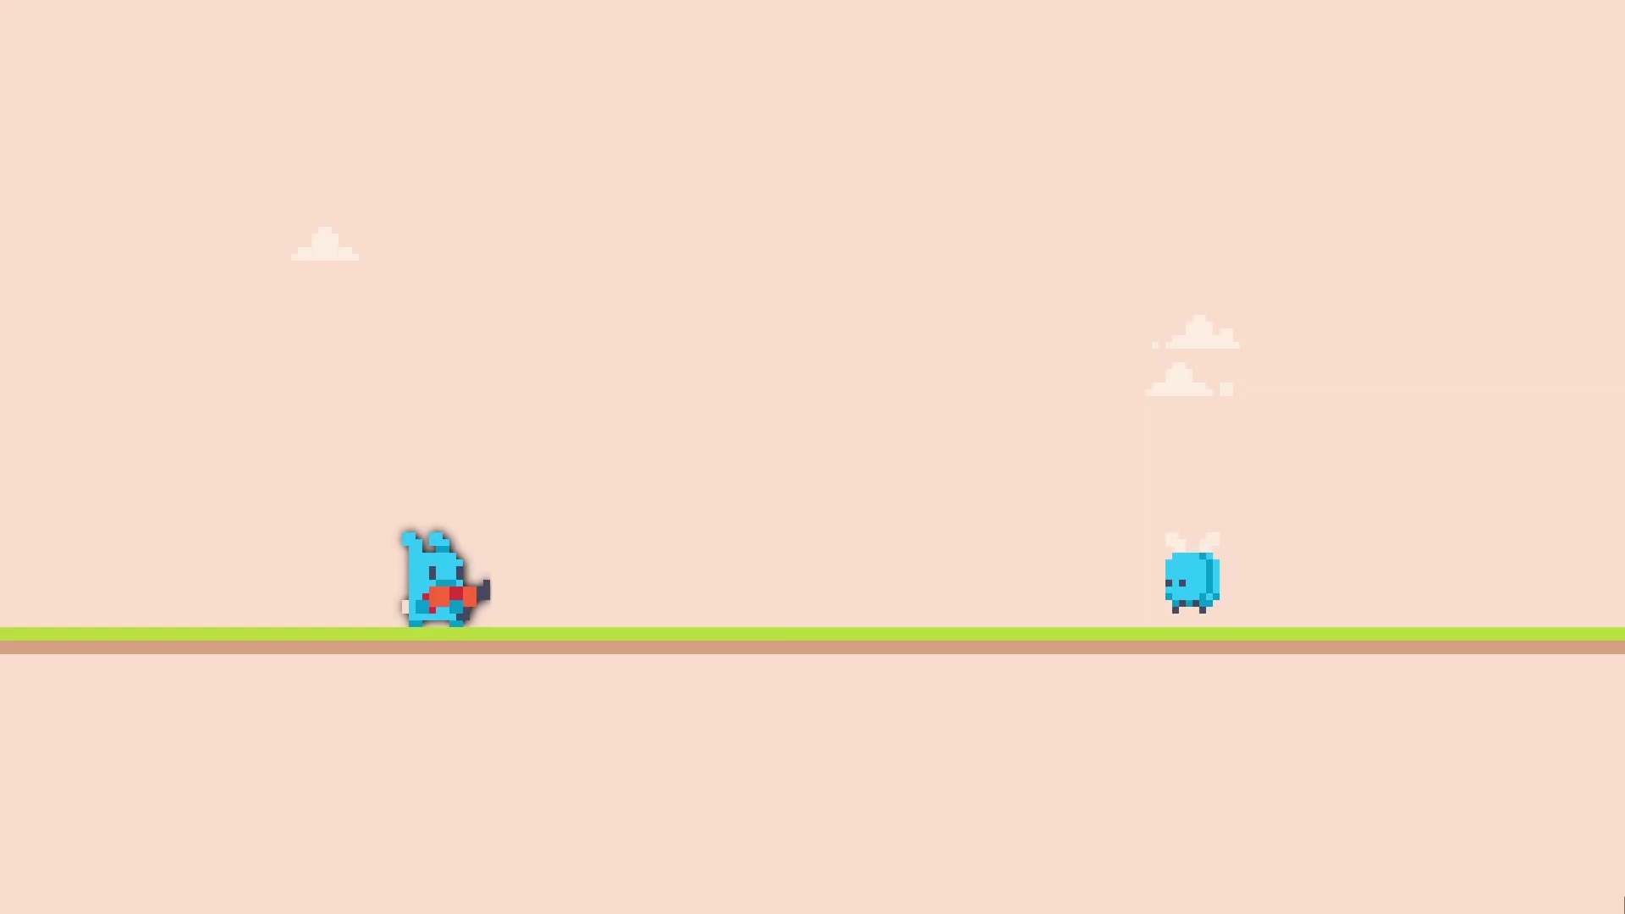
In the preview, run the player right and left, then jump.
key("Right")
key("Left")
key("space")
key("space")
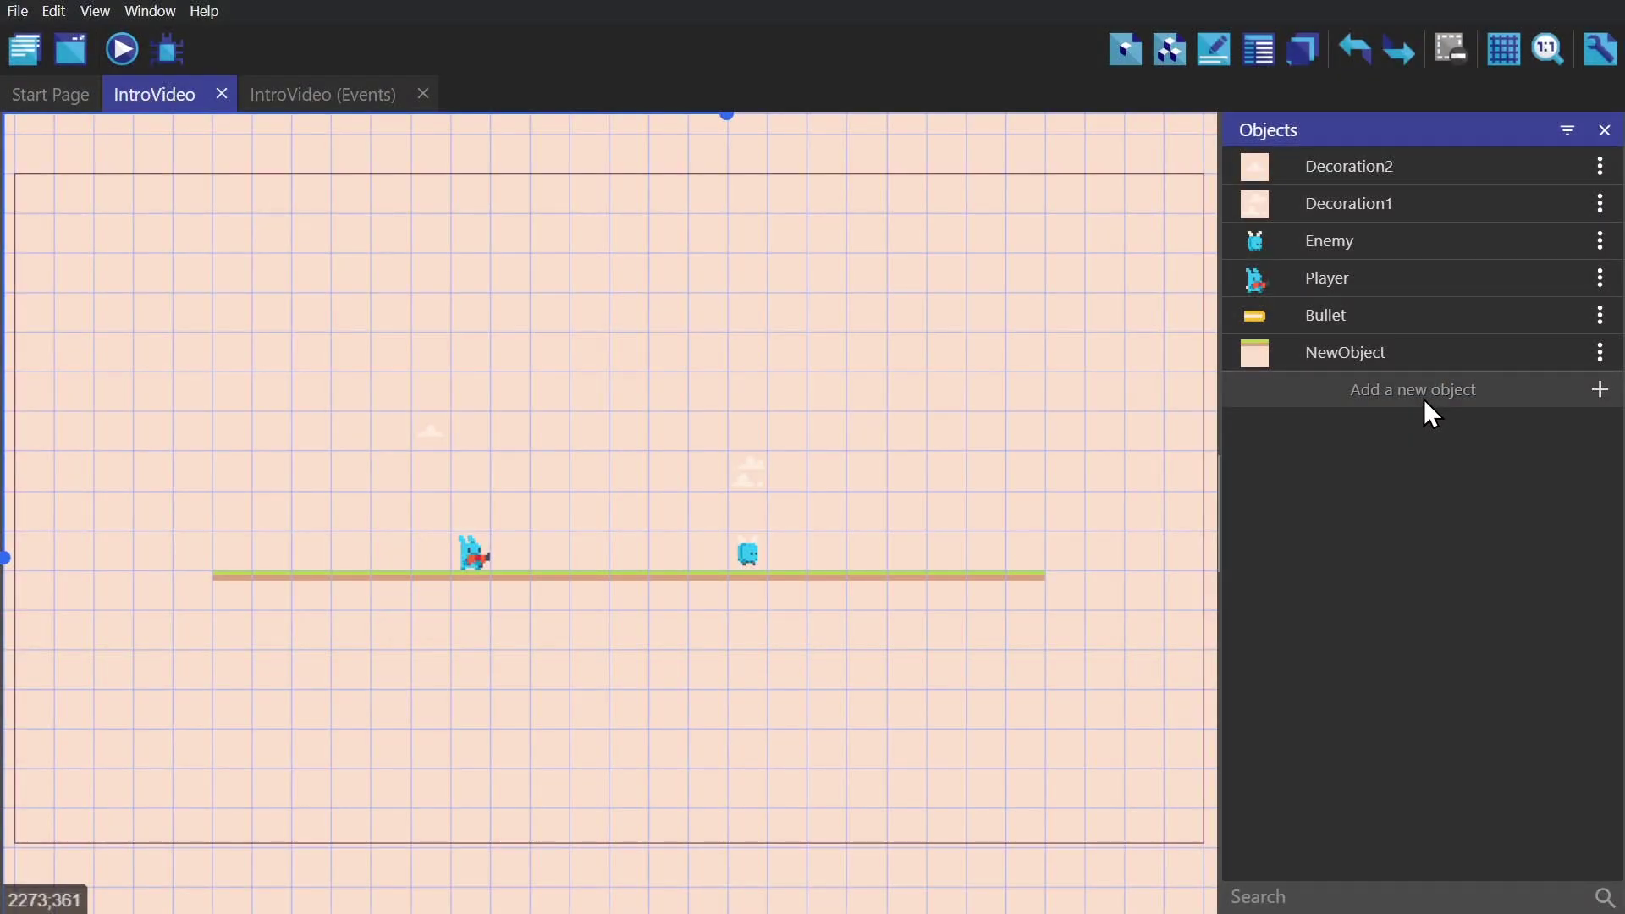
Create a new Tiled Sprite object and enlarge the Player on the scene.
left_click(1423, 400)
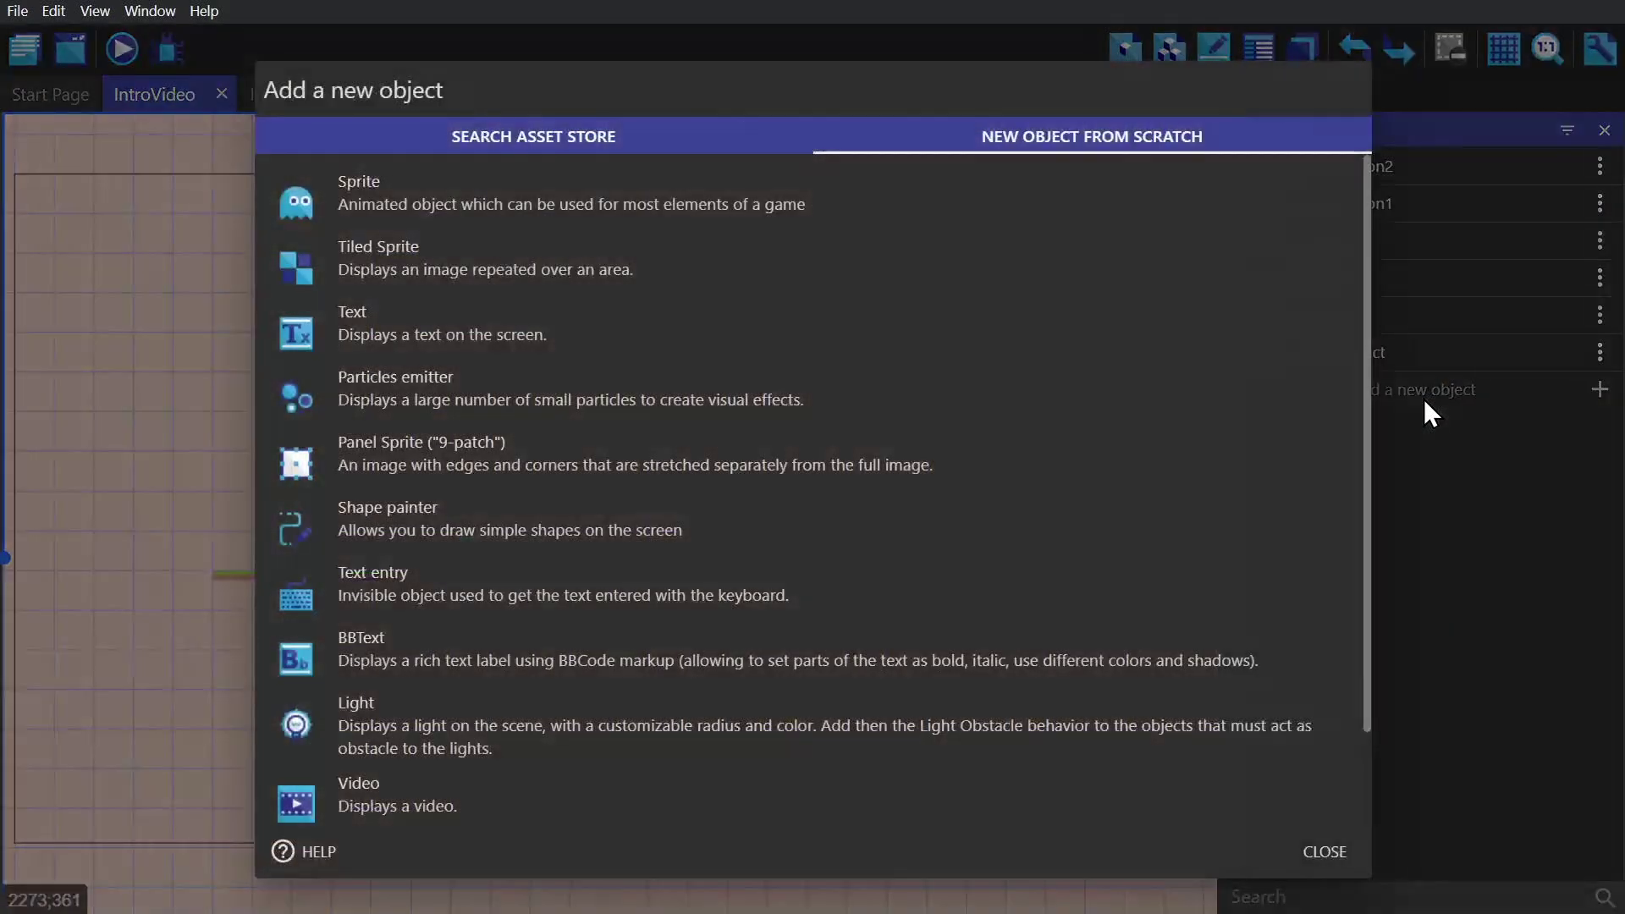
left_click(379, 257)
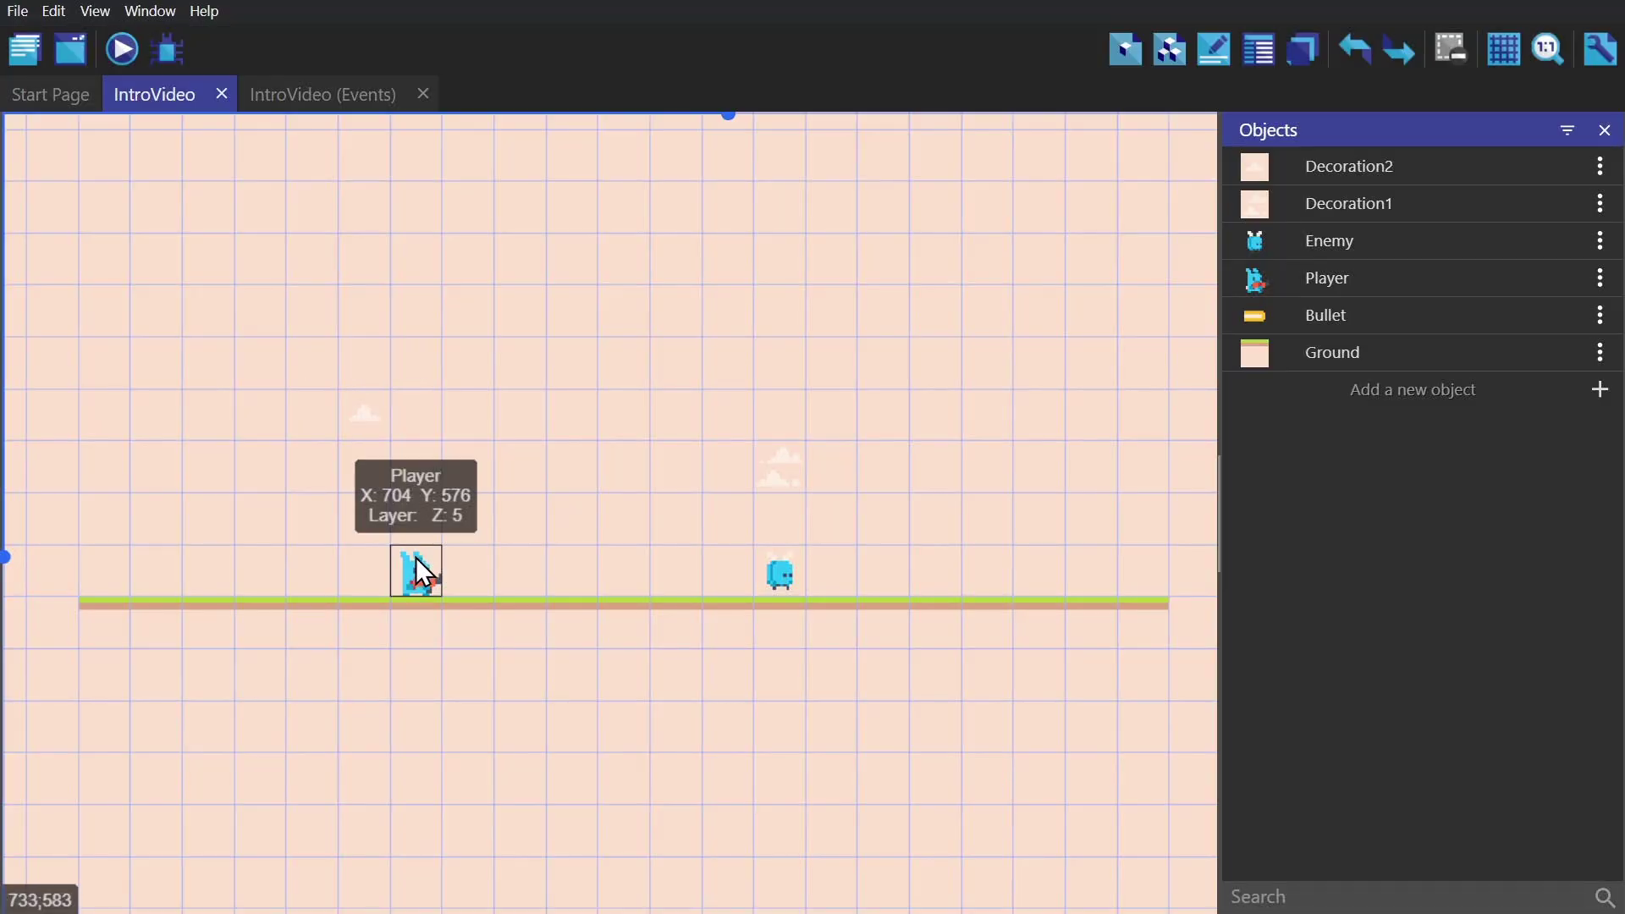
left_click(418, 561)
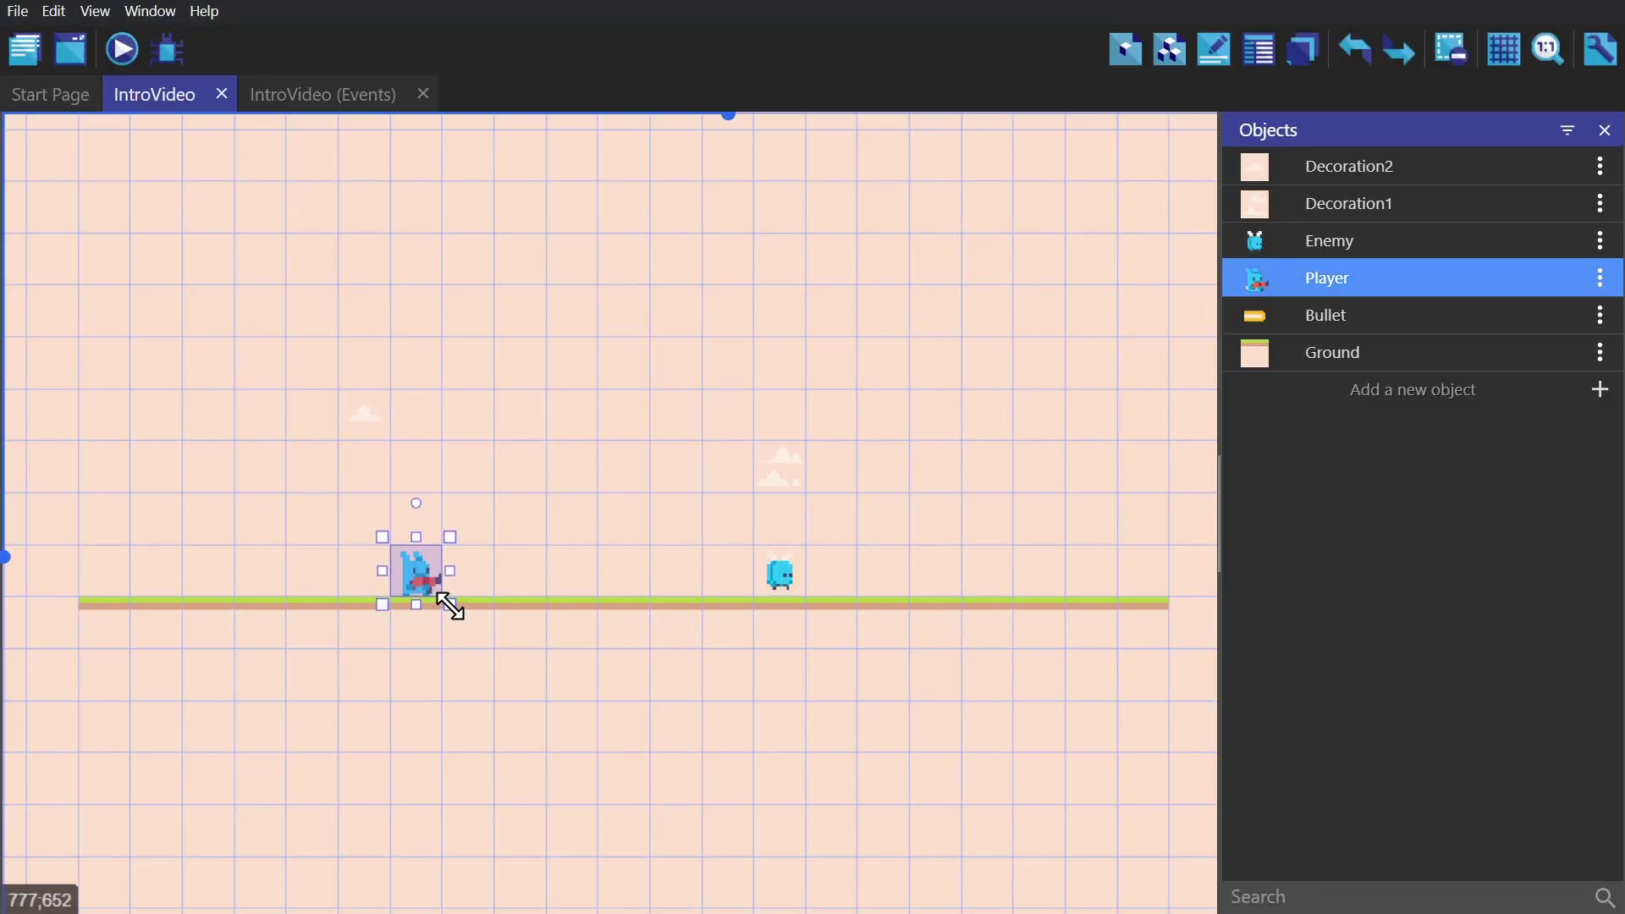
mouse_move(446, 606)
left_mouse_down()
mouse_move(525, 689)
mouse_move(846, 863)
mouse_move(946, 807)
mouse_move(496, 657)
mouse_move(446, 603)
left_mouse_up()
Stretch the Ground into a taller, longer block beneath the characters.
left_click(1161, 604)
left_click_drag(1170, 609, 551, 649)
left_click_drag(320, 658, 328, 812)
left_click_drag(554, 702, 308, 724)
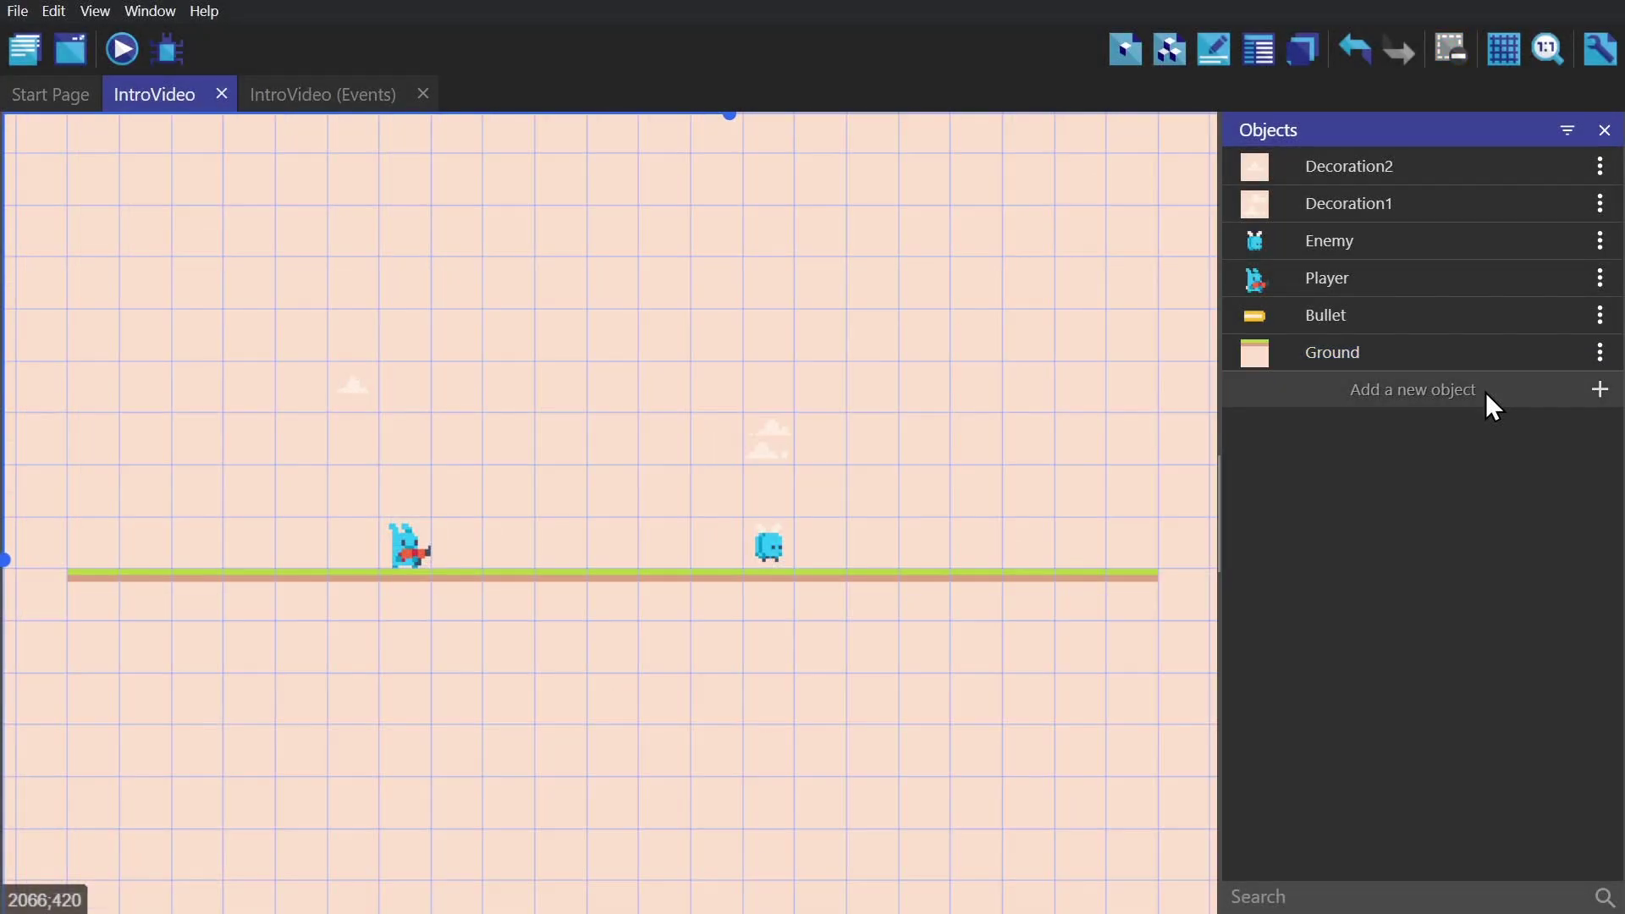
Create the bold size-120 HelloWorld text reading 'Hello World!' and place it in the scene.
left_click(1485, 393)
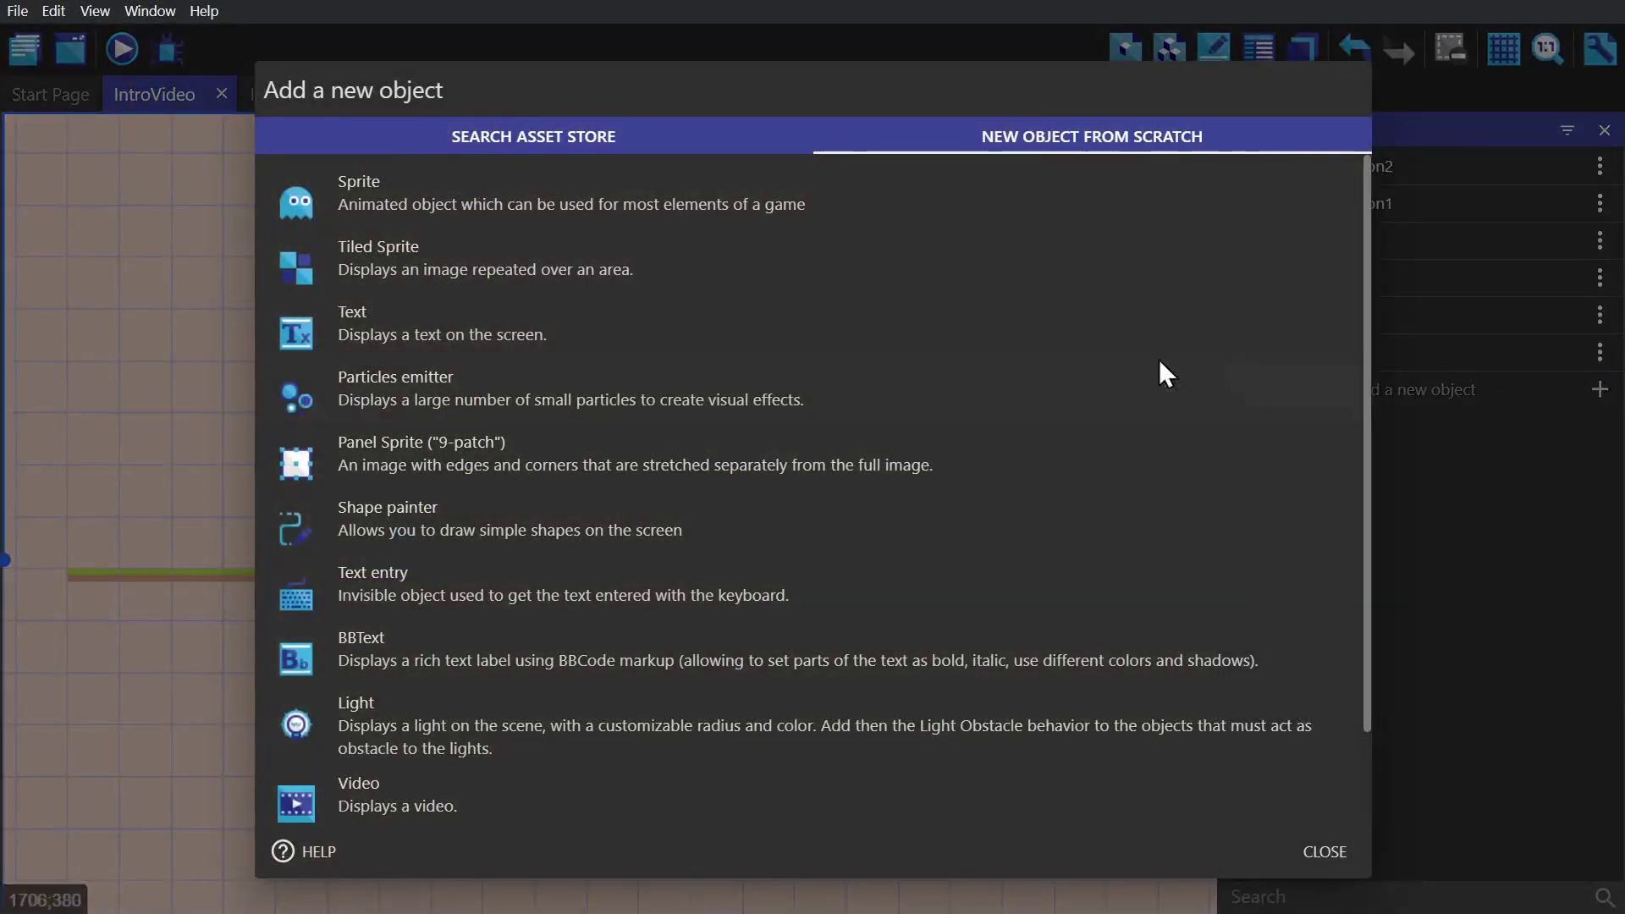
left_click(448, 330)
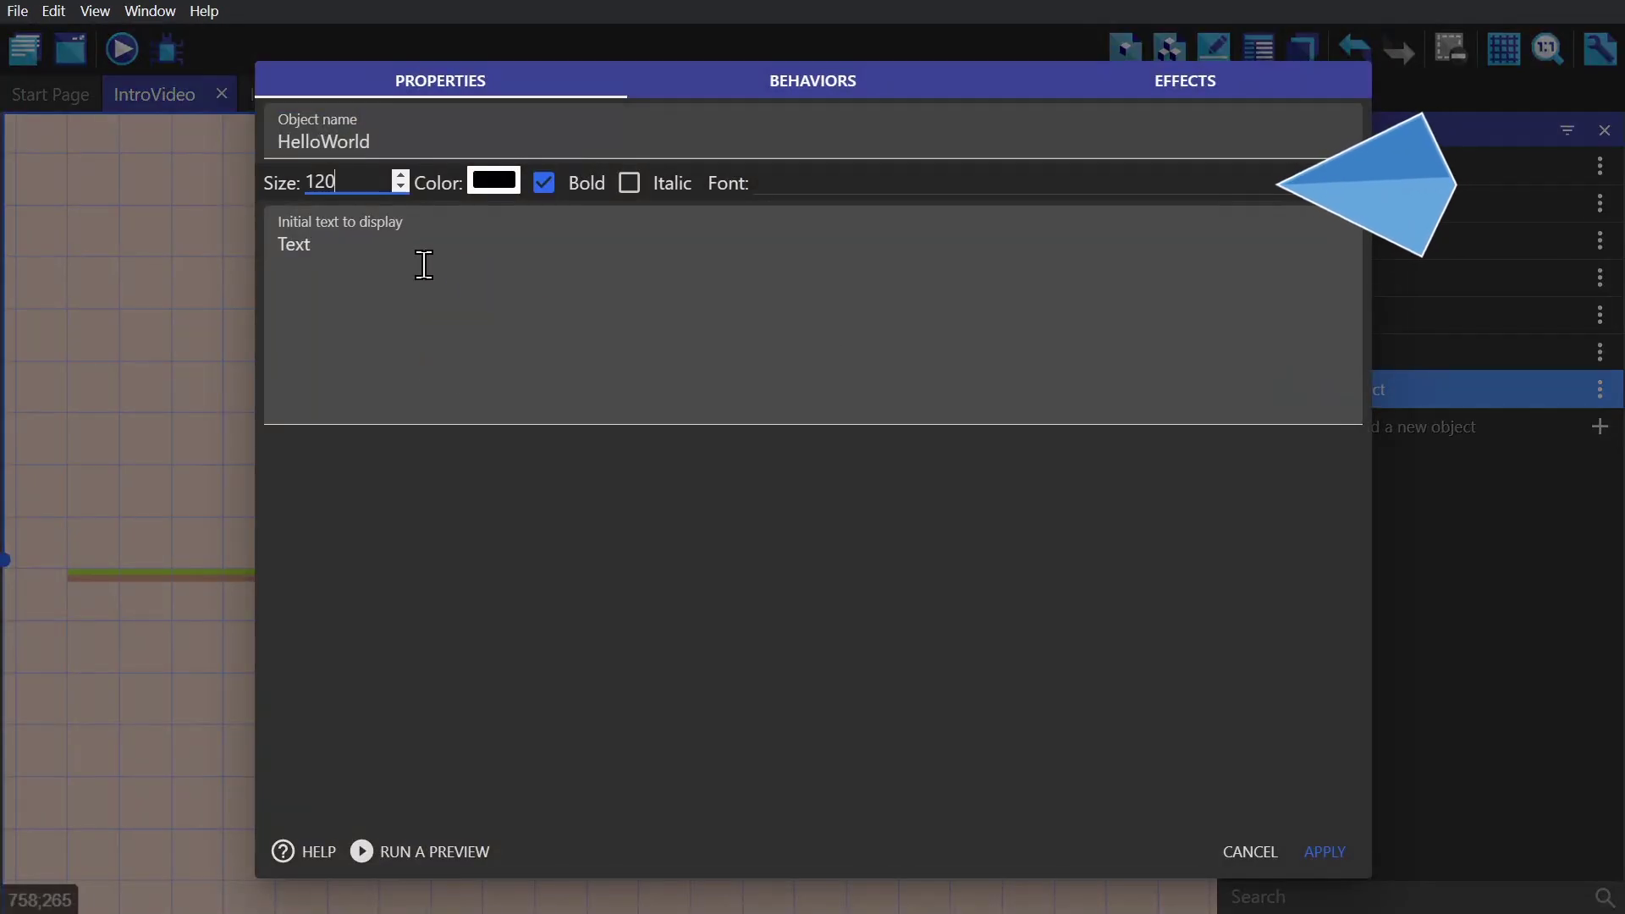
double_click(424, 265)
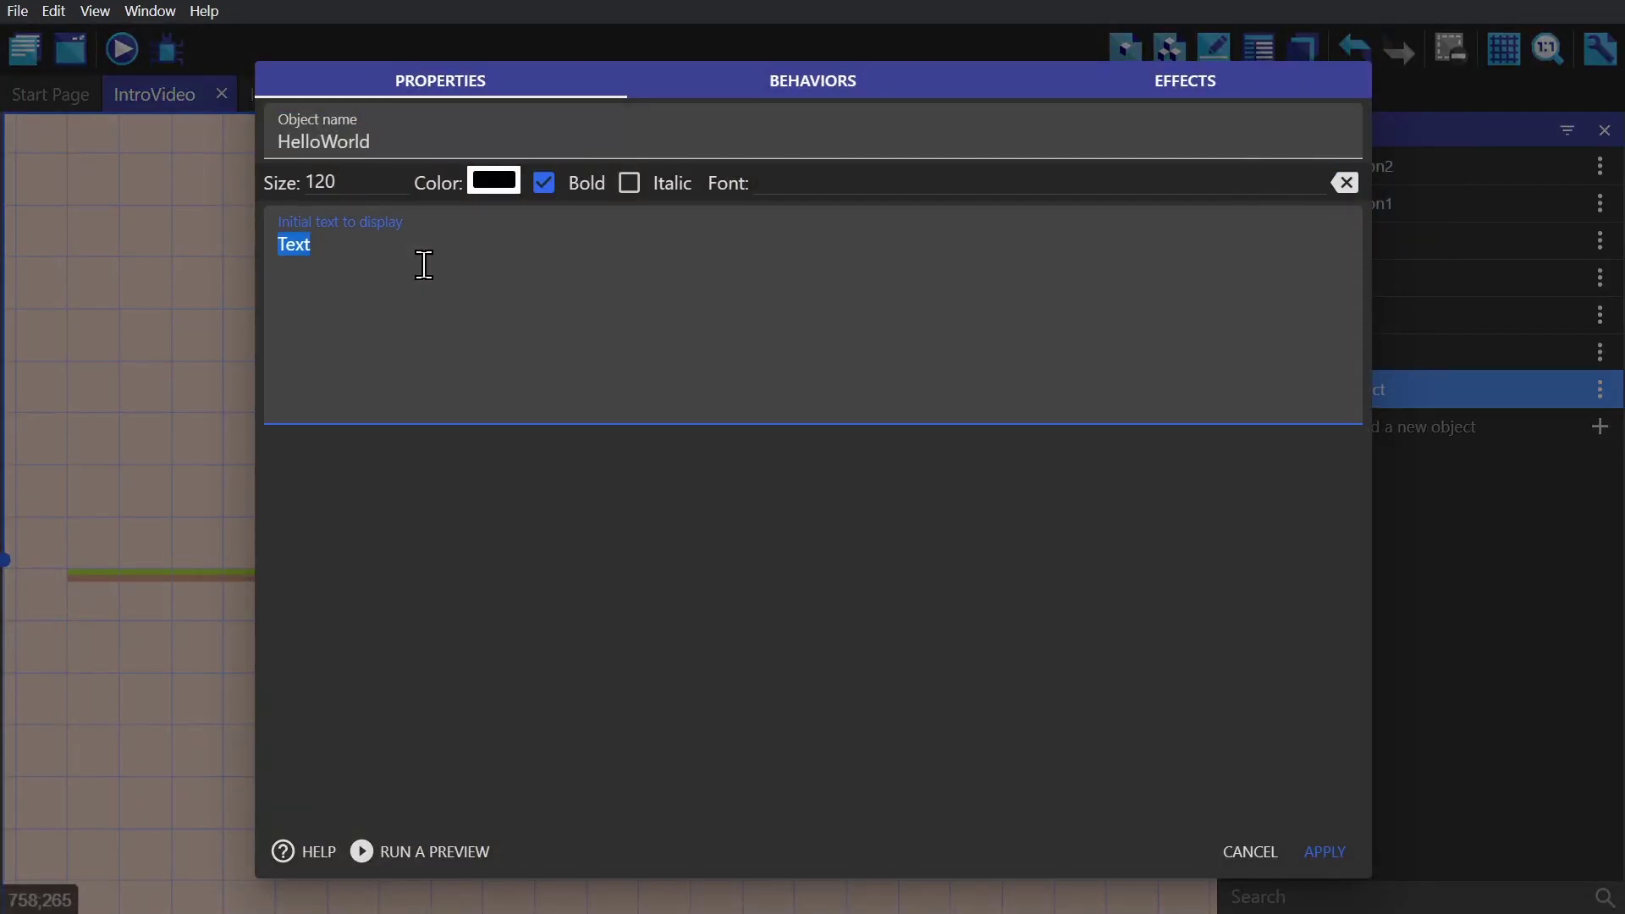
left_click(1342, 853)
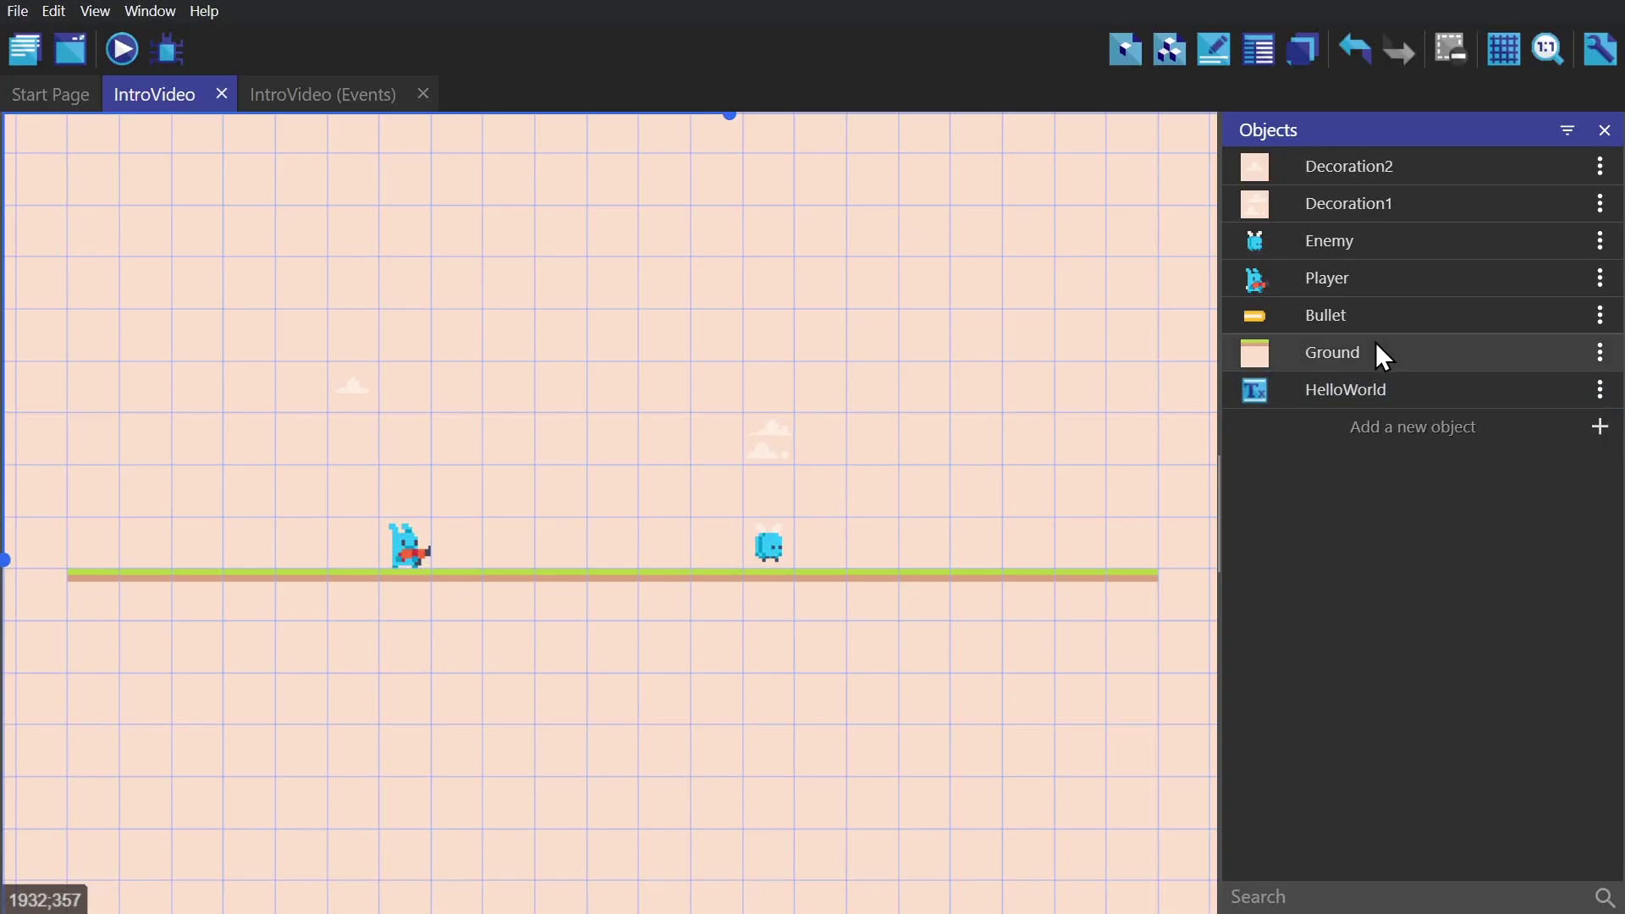
left_click_drag(1369, 388, 127, 284)
left_click_drag(127, 283, 271, 284)
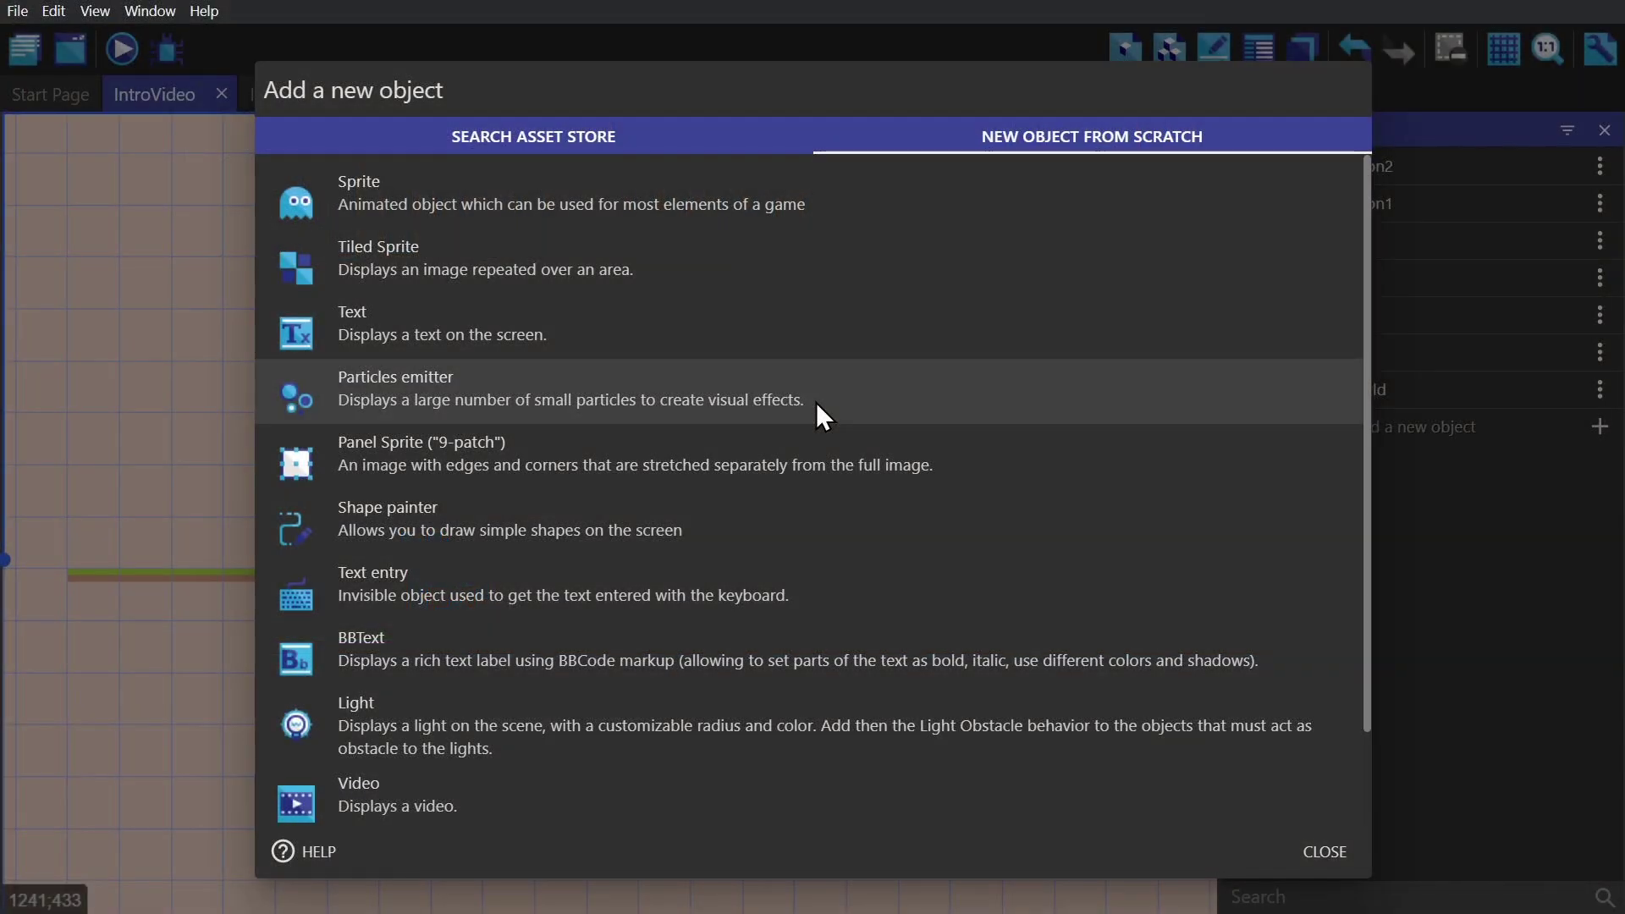
Create the Fire1 particle emitter and choose its particle kind.
left_click(815, 403)
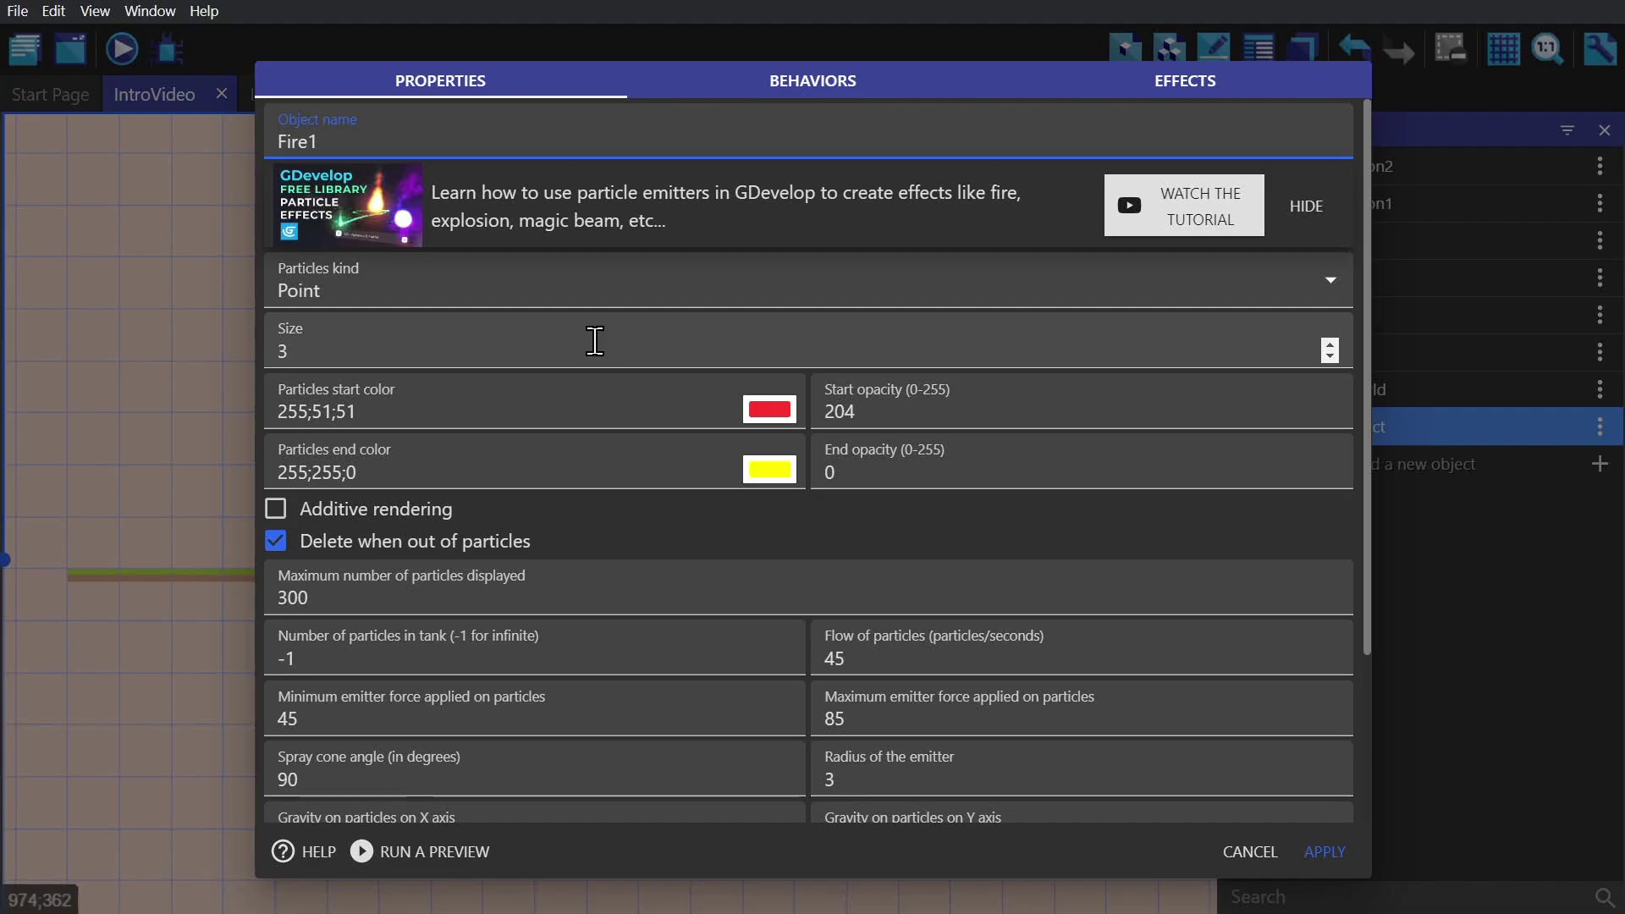
left_click(529, 292)
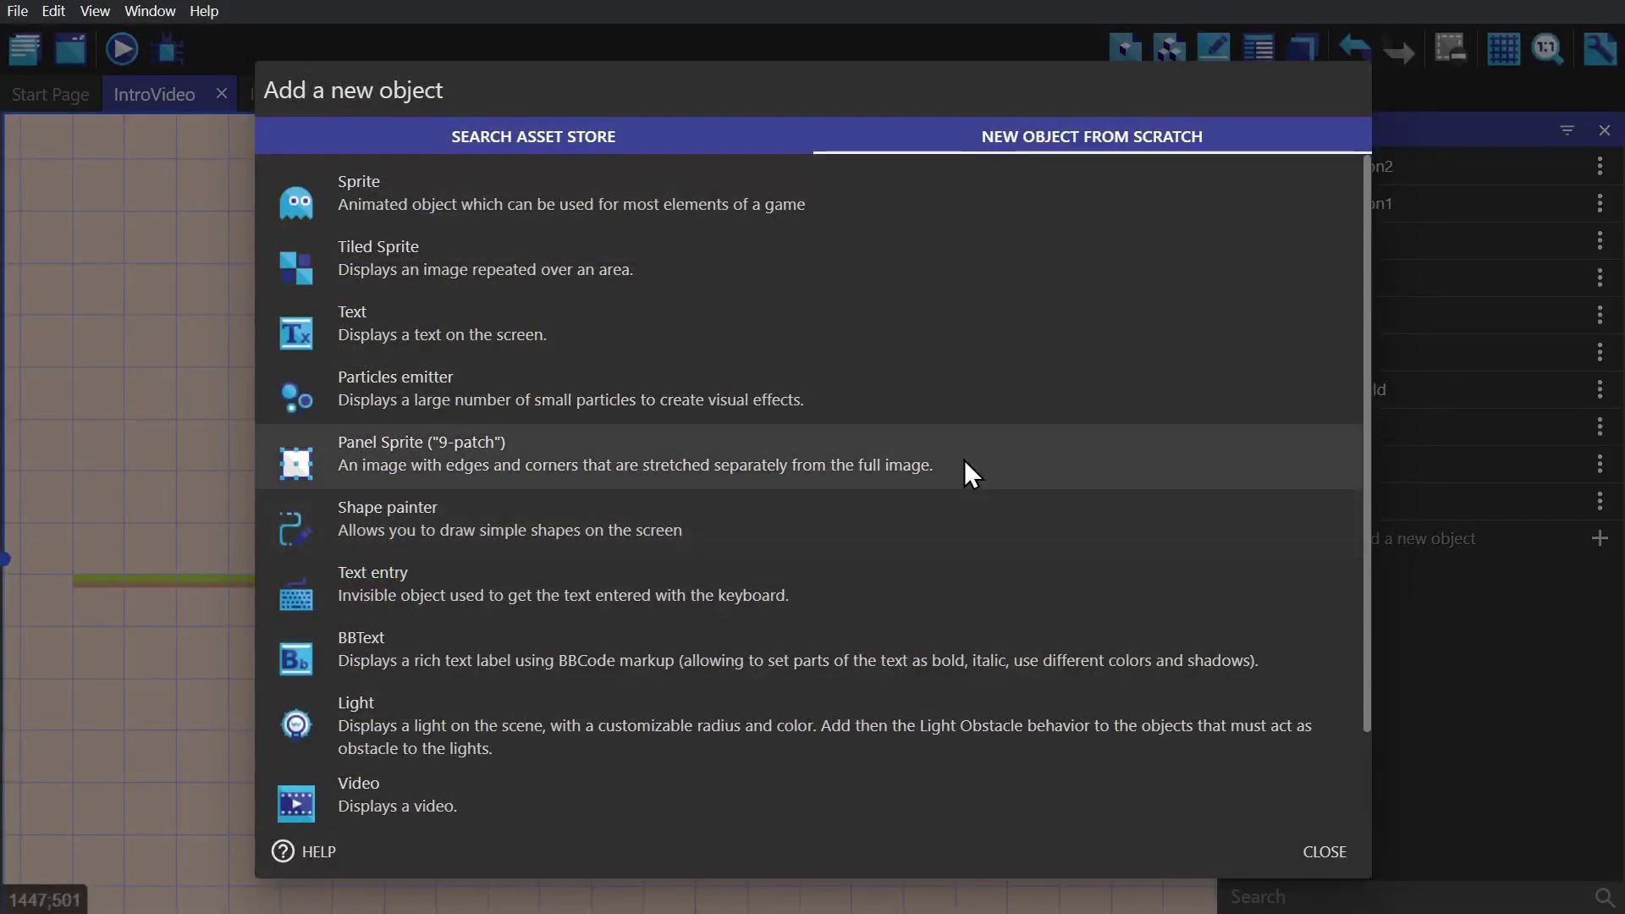
Create a 9-patch panel sprite named Bubble.
left_click(550, 453)
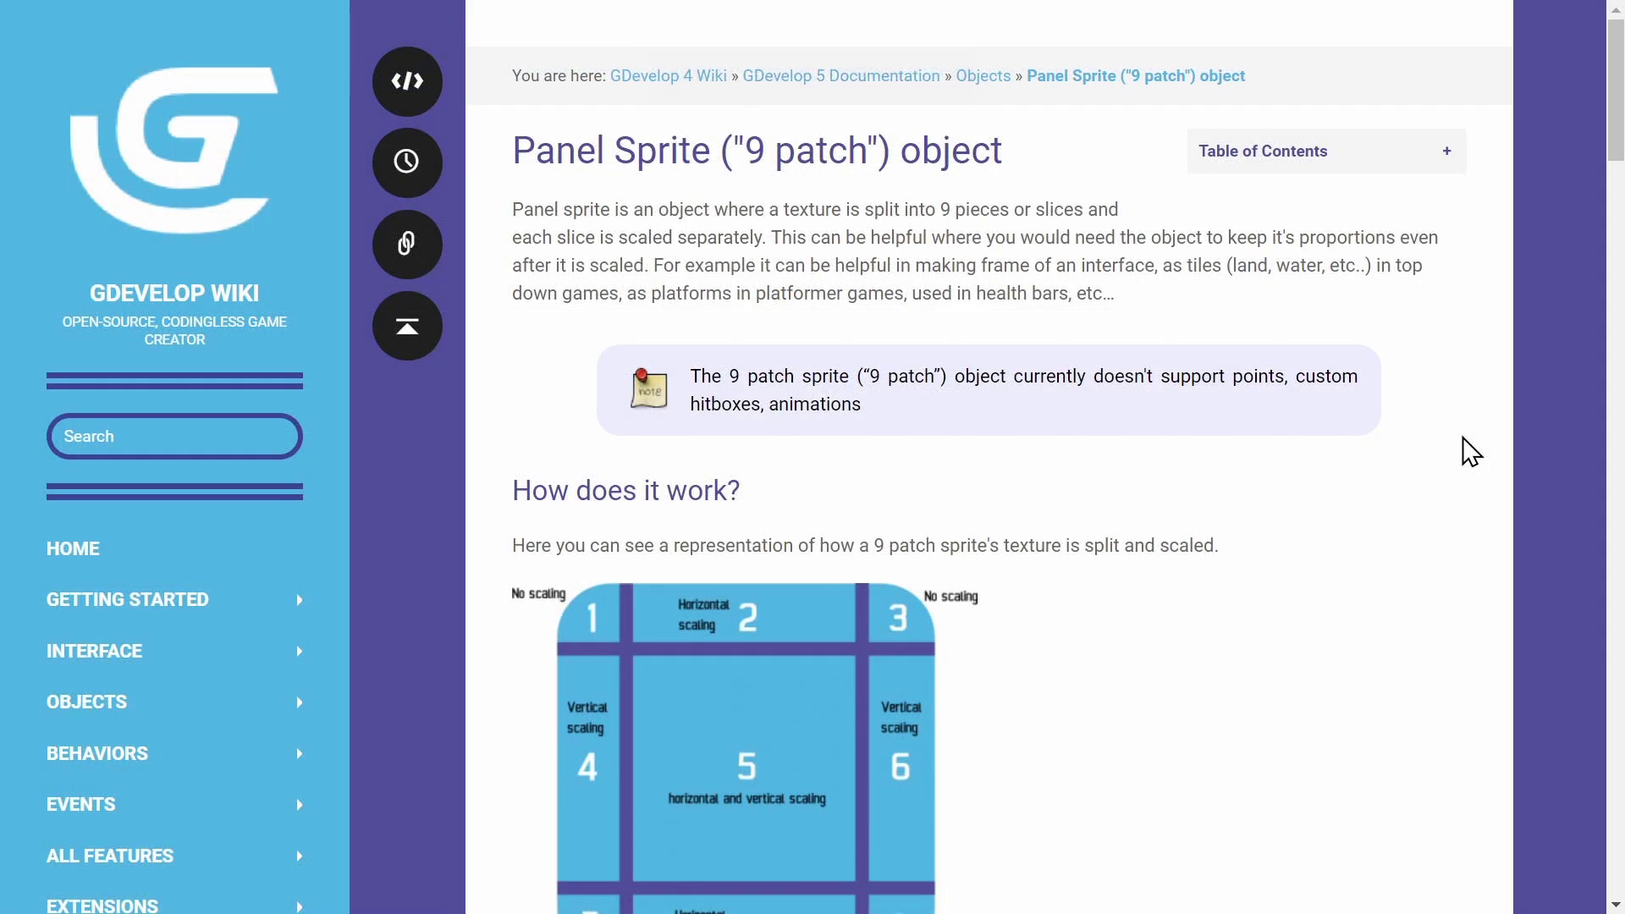
scroll(1465, 449, "down", 15)
scroll(973, 466, "down", 1)
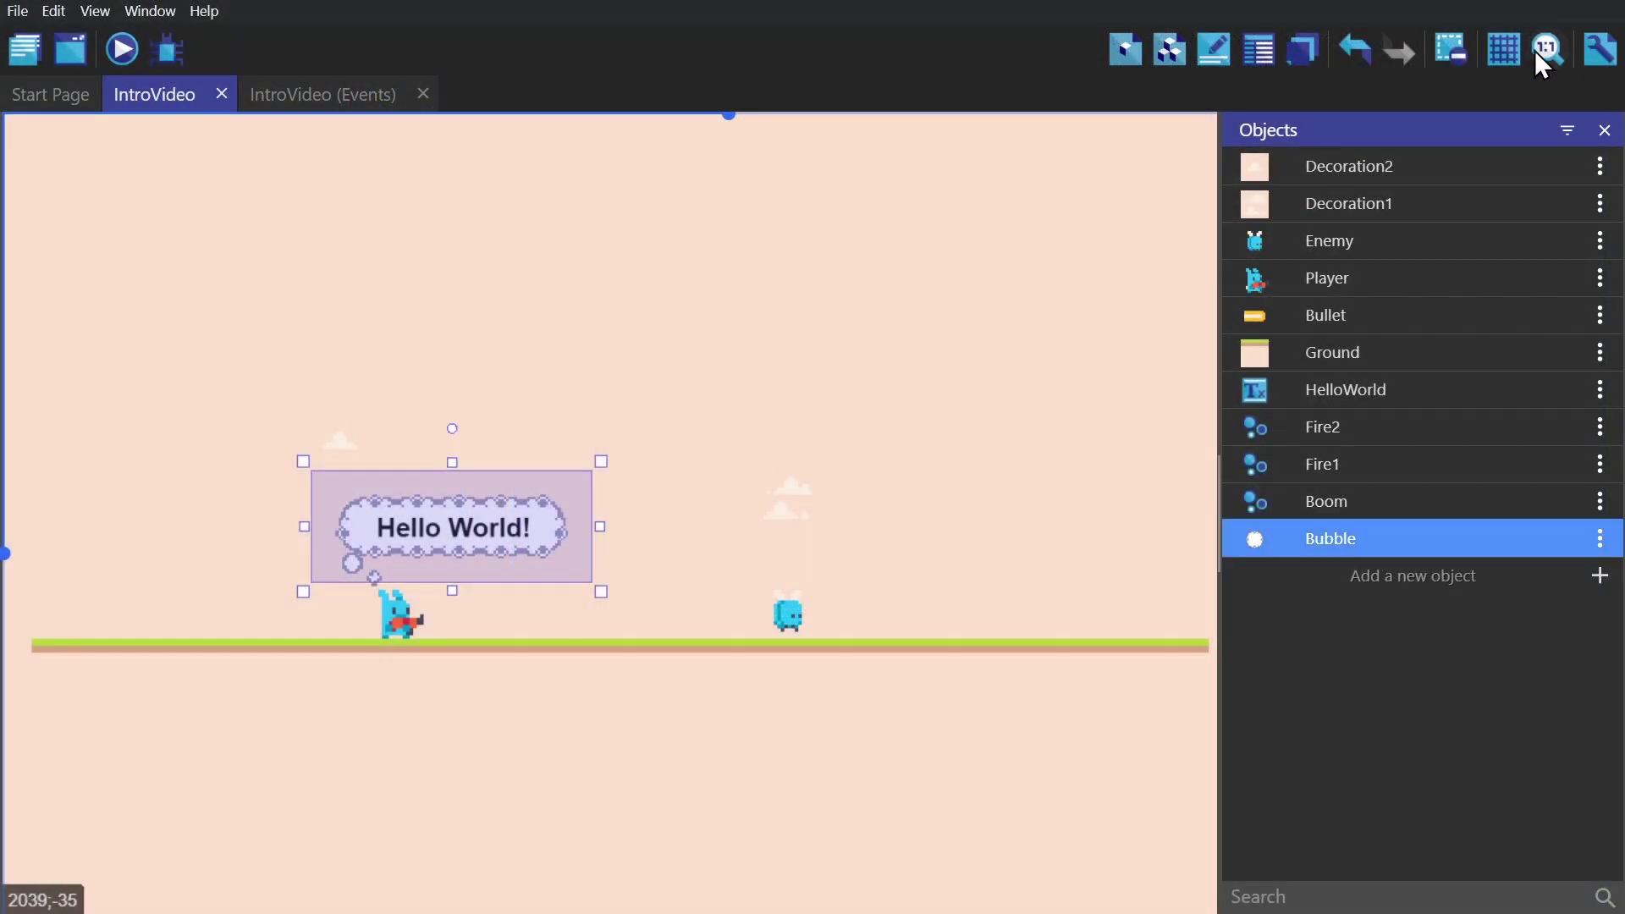
Show the grid, move and resize the Bubble around Hello World, then delete it.
left_click(1538, 66)
left_click(1515, 119)
left_click_drag(565, 482, 881, 617)
left_click_drag(744, 428, 690, 188)
key("Delete")
left_click(673, 179)
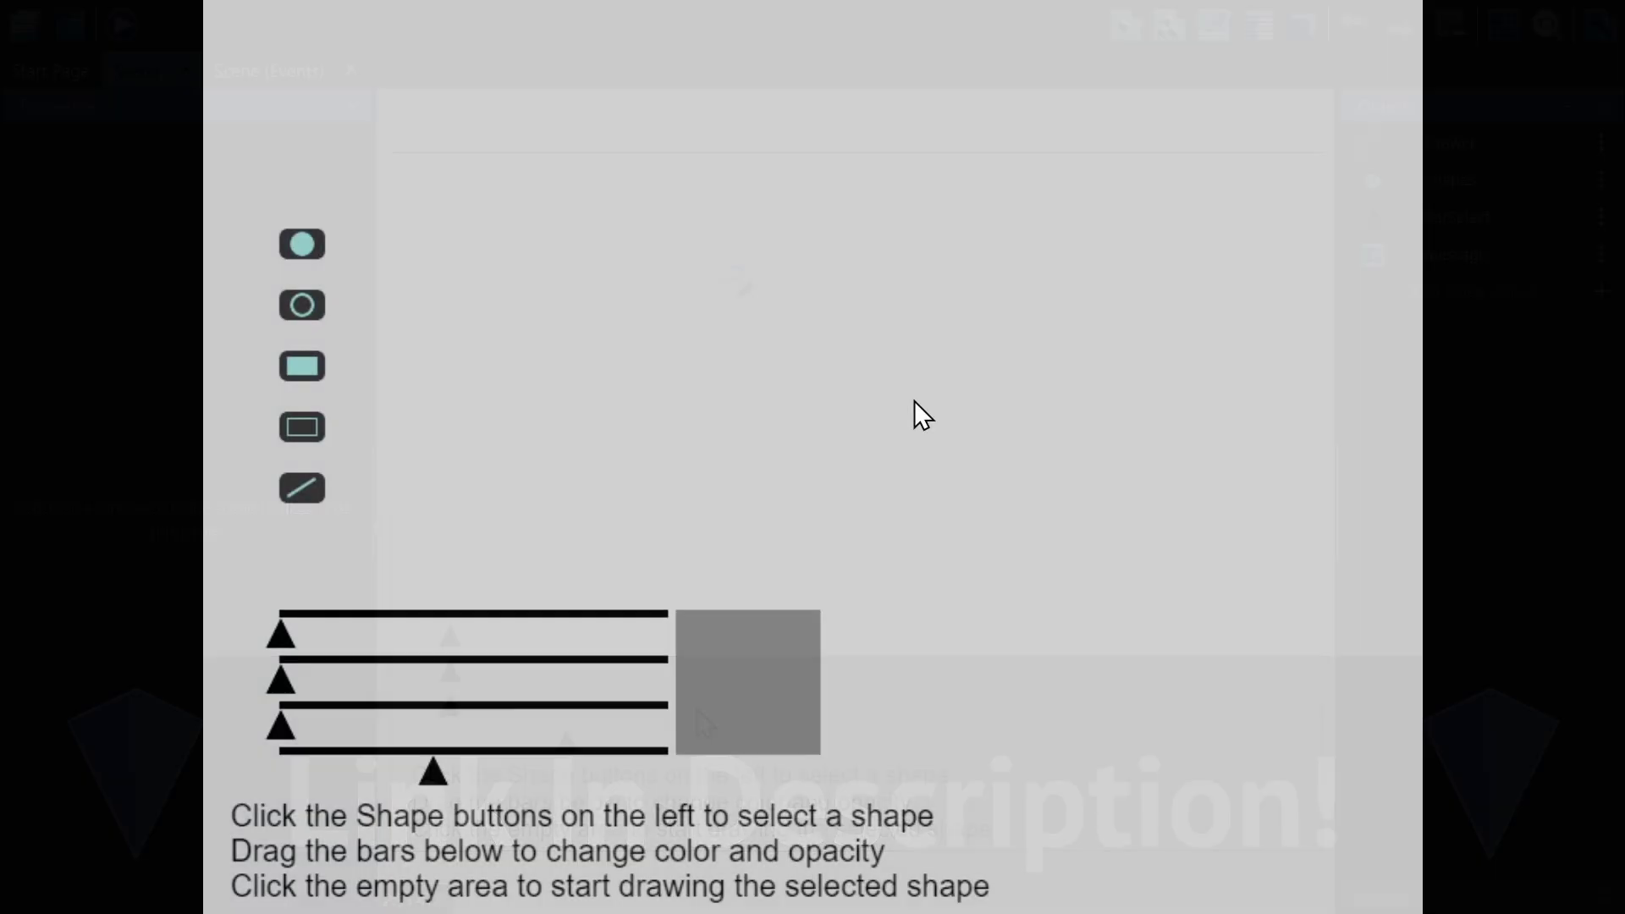
Draw a grey circle and a large red circle in the shape-painter preview.
left_click_drag(510, 464, 474, 355)
left_click_drag(280, 633, 668, 633)
left_click_drag(896, 183, 1155, 409)
Draw a yellow rectangle outline plus three translucent filled yellow rectangles.
left_click_drag(280, 678, 668, 679)
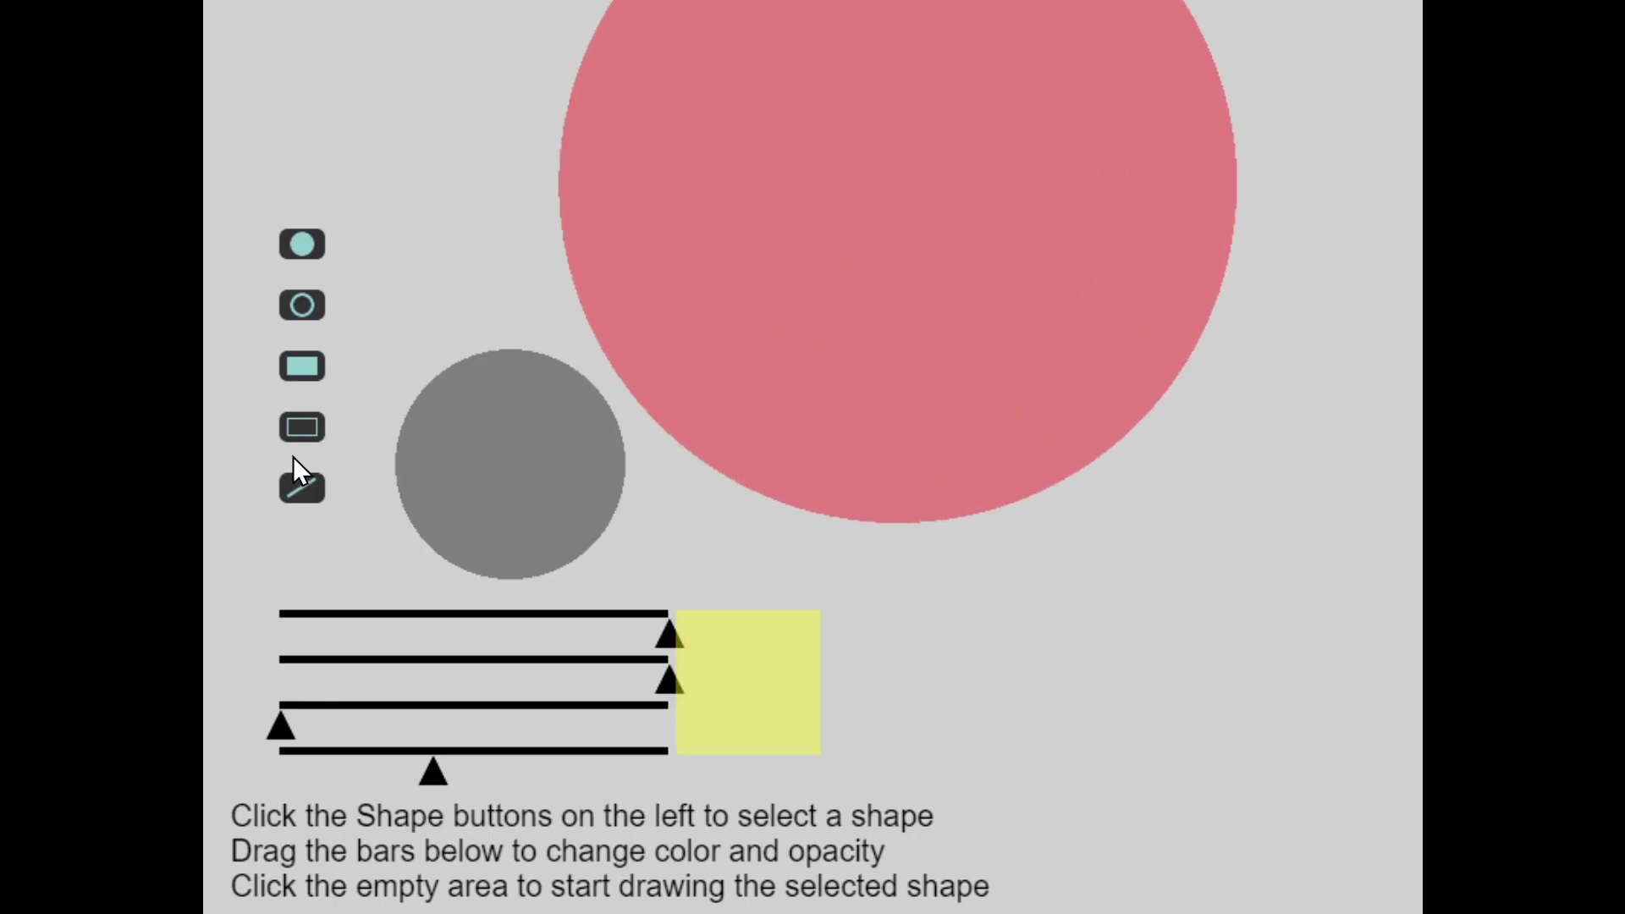
left_click_drag(1080, 504, 1147, 529)
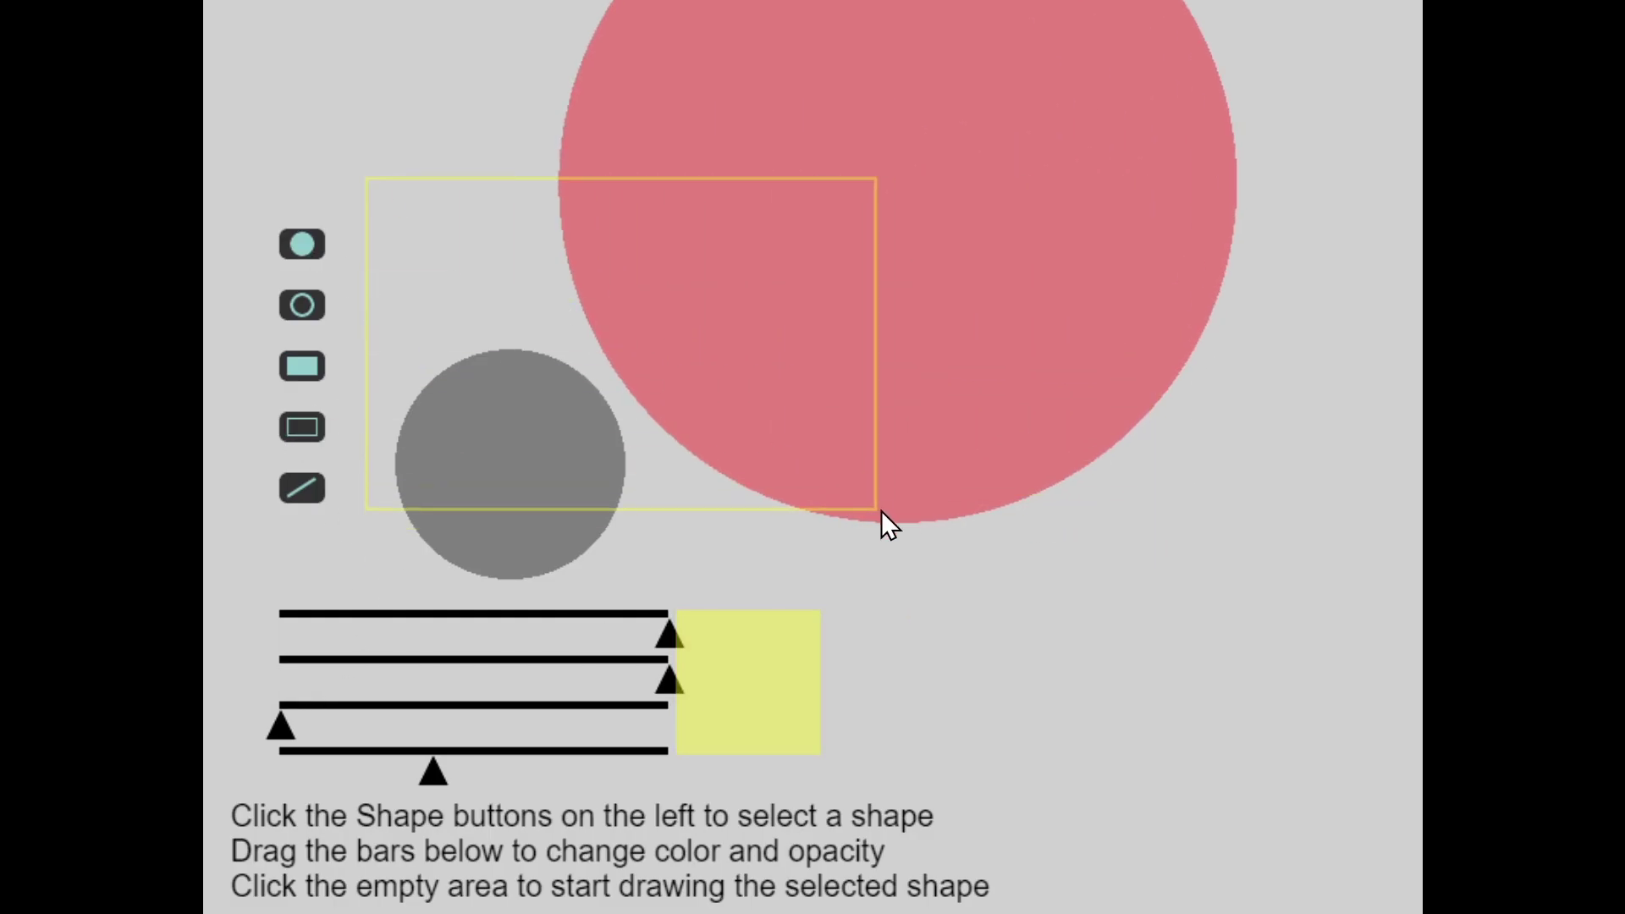
left_click_drag(885, 511, 902, 516)
left_click(302, 366)
left_click_drag(518, 141, 1018, 406)
left_click_drag(810, 267, 1210, 589)
left_click_drag(939, 311, 1257, 66)
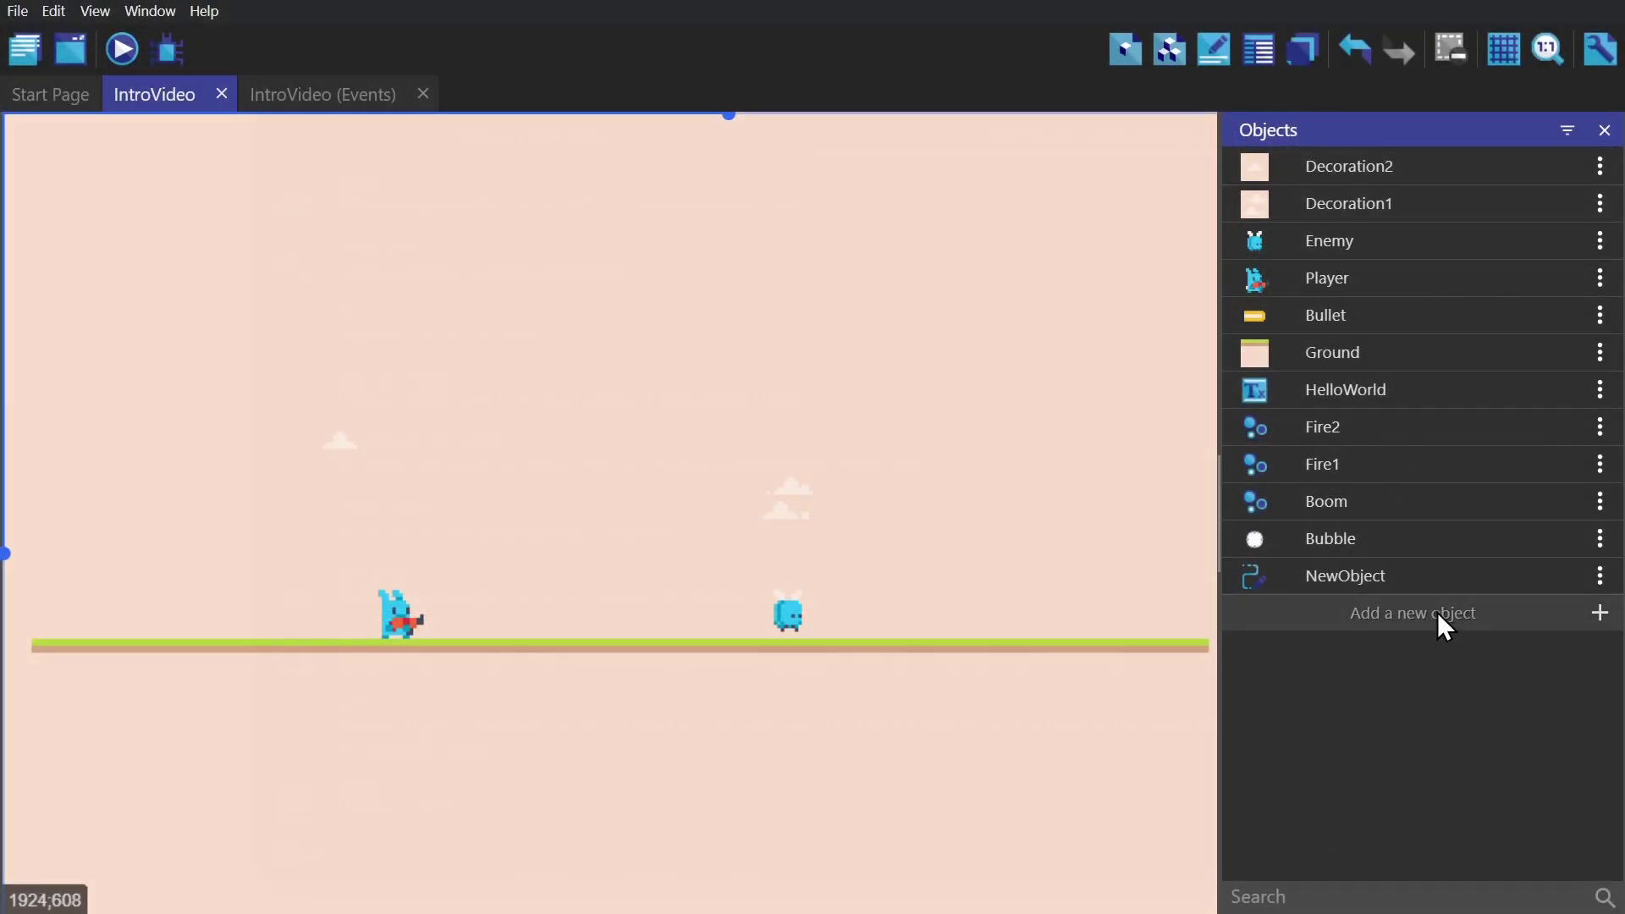
Create a Text entry object named Text and drag it into the scene.
left_click(1440, 616)
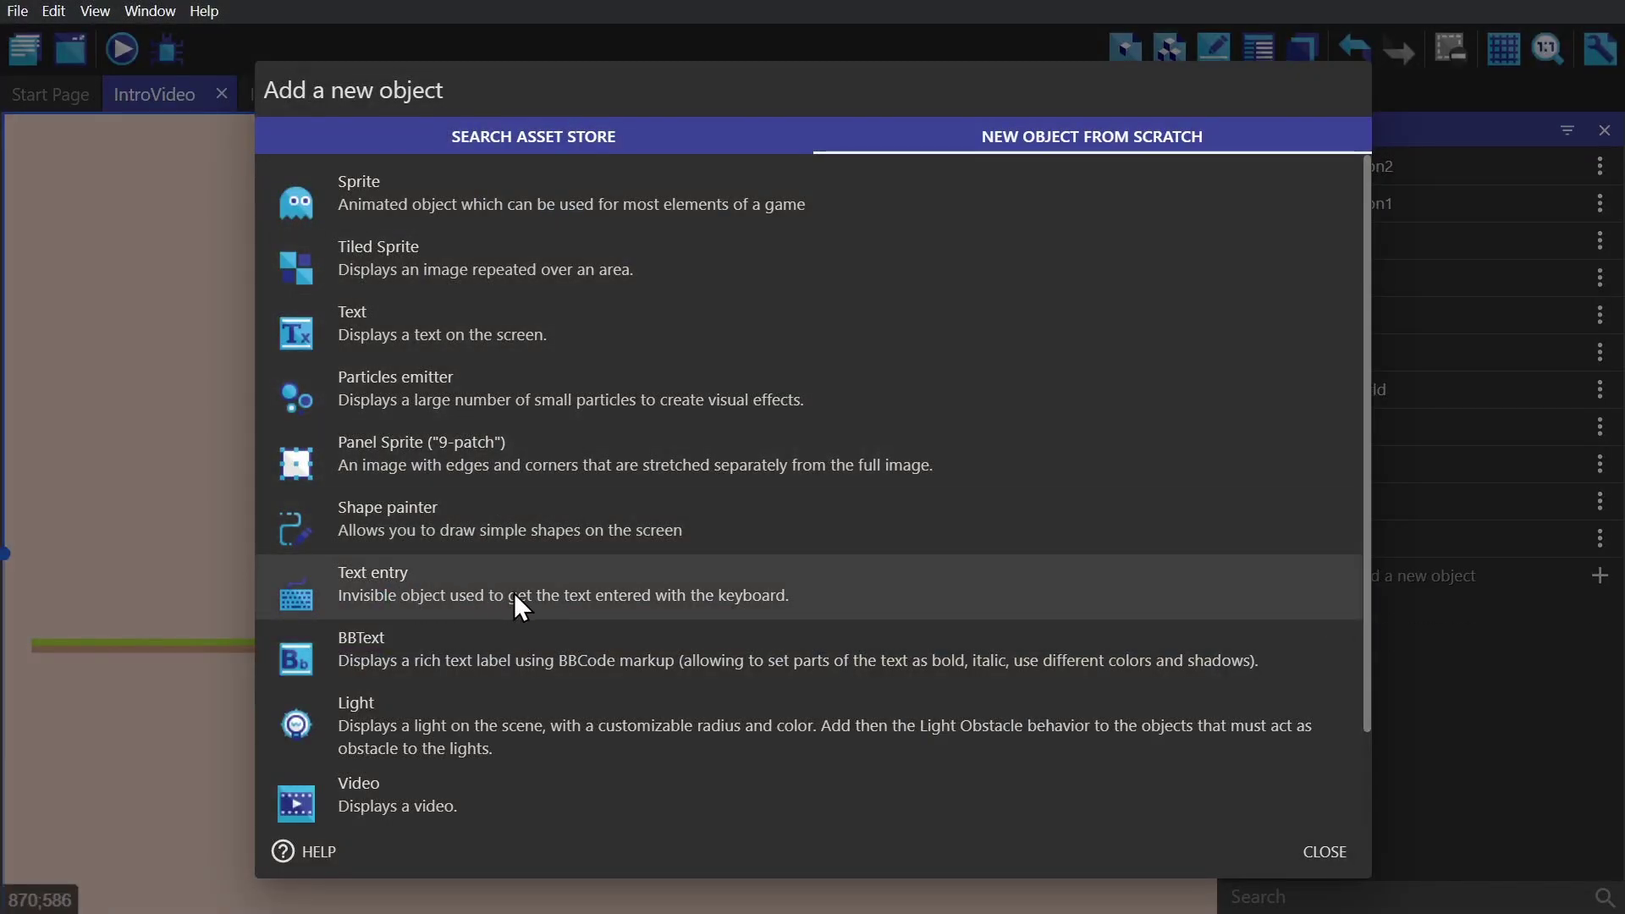
left_click(515, 592)
double_click(420, 149)
type("Text")
left_click(1341, 855)
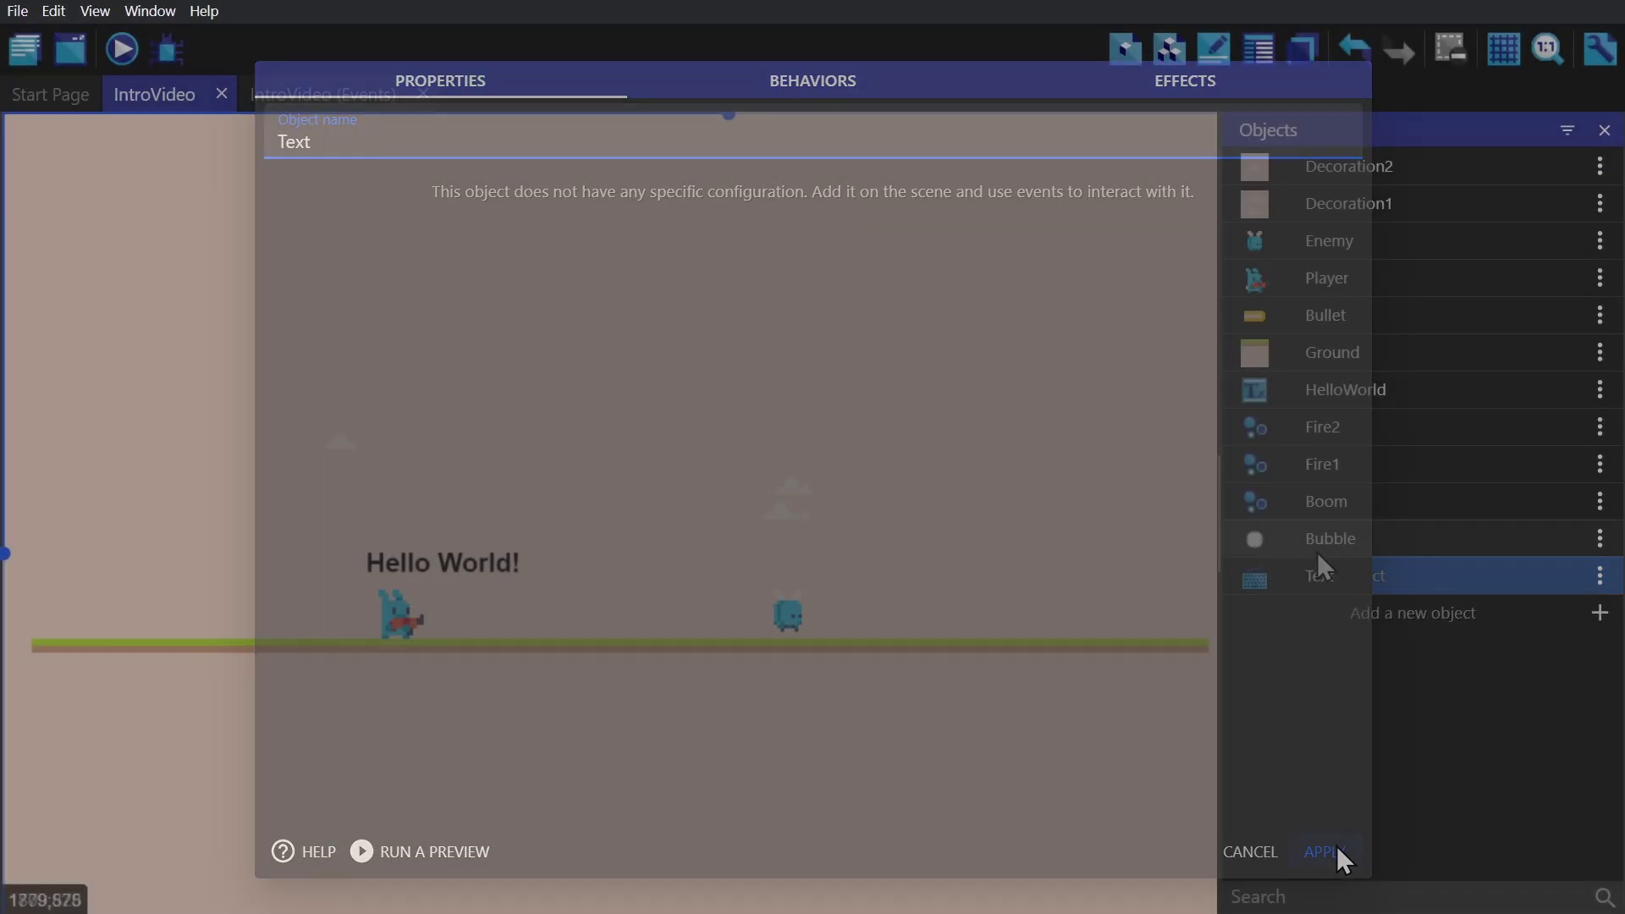
left_click_drag(1327, 576, 573, 338)
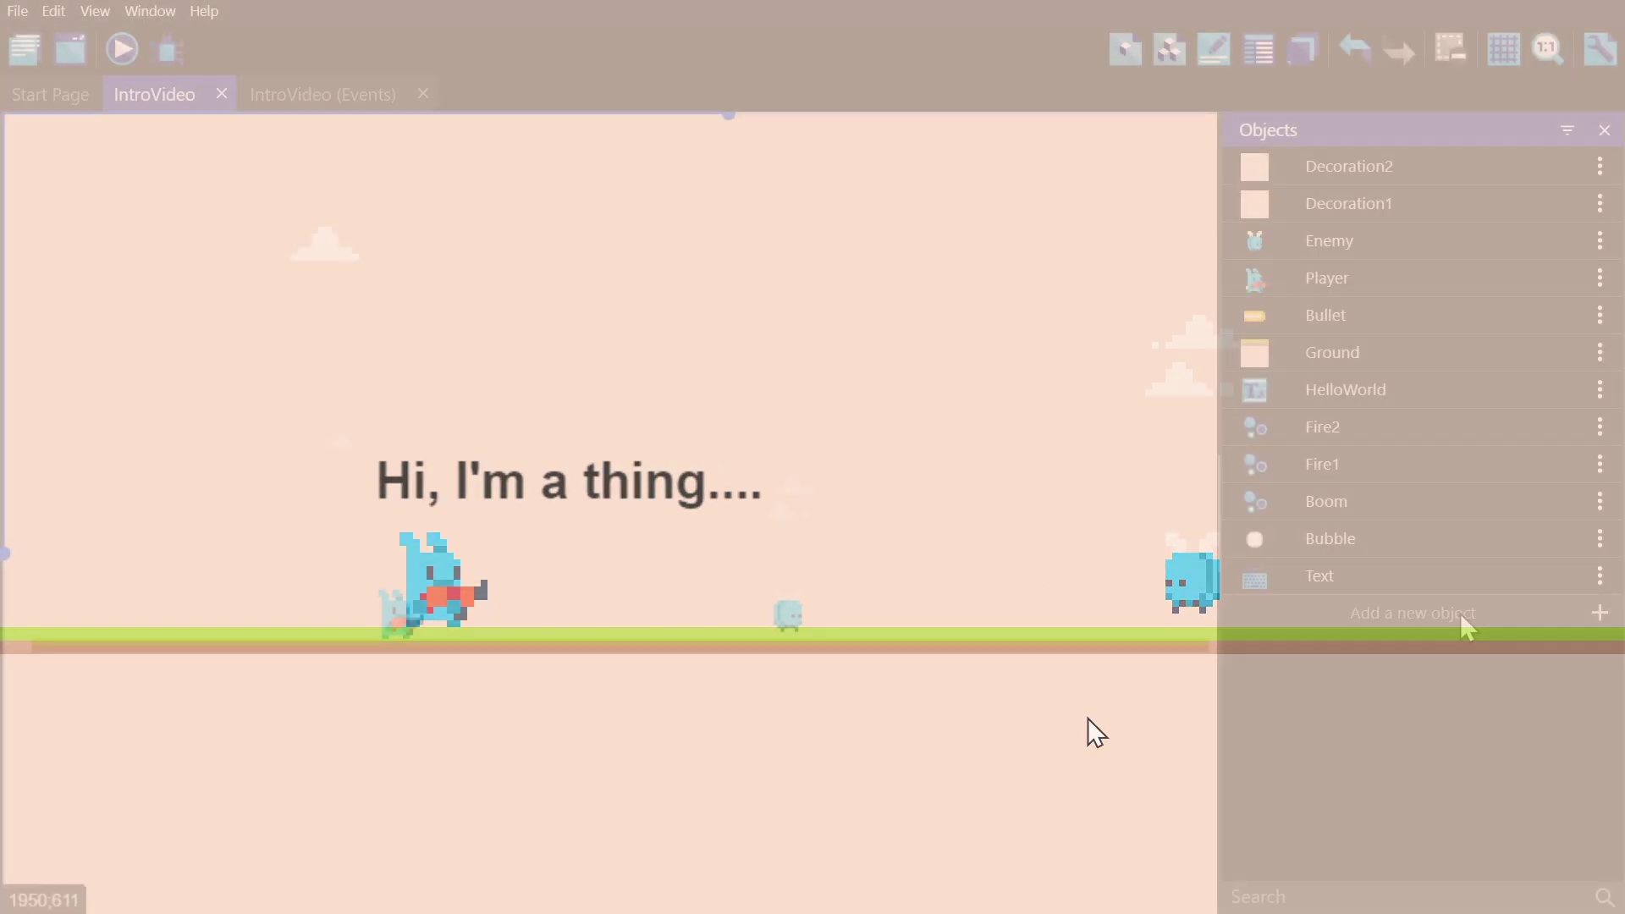
Create a new BBText object and select its default name for renaming.
left_click(1462, 614)
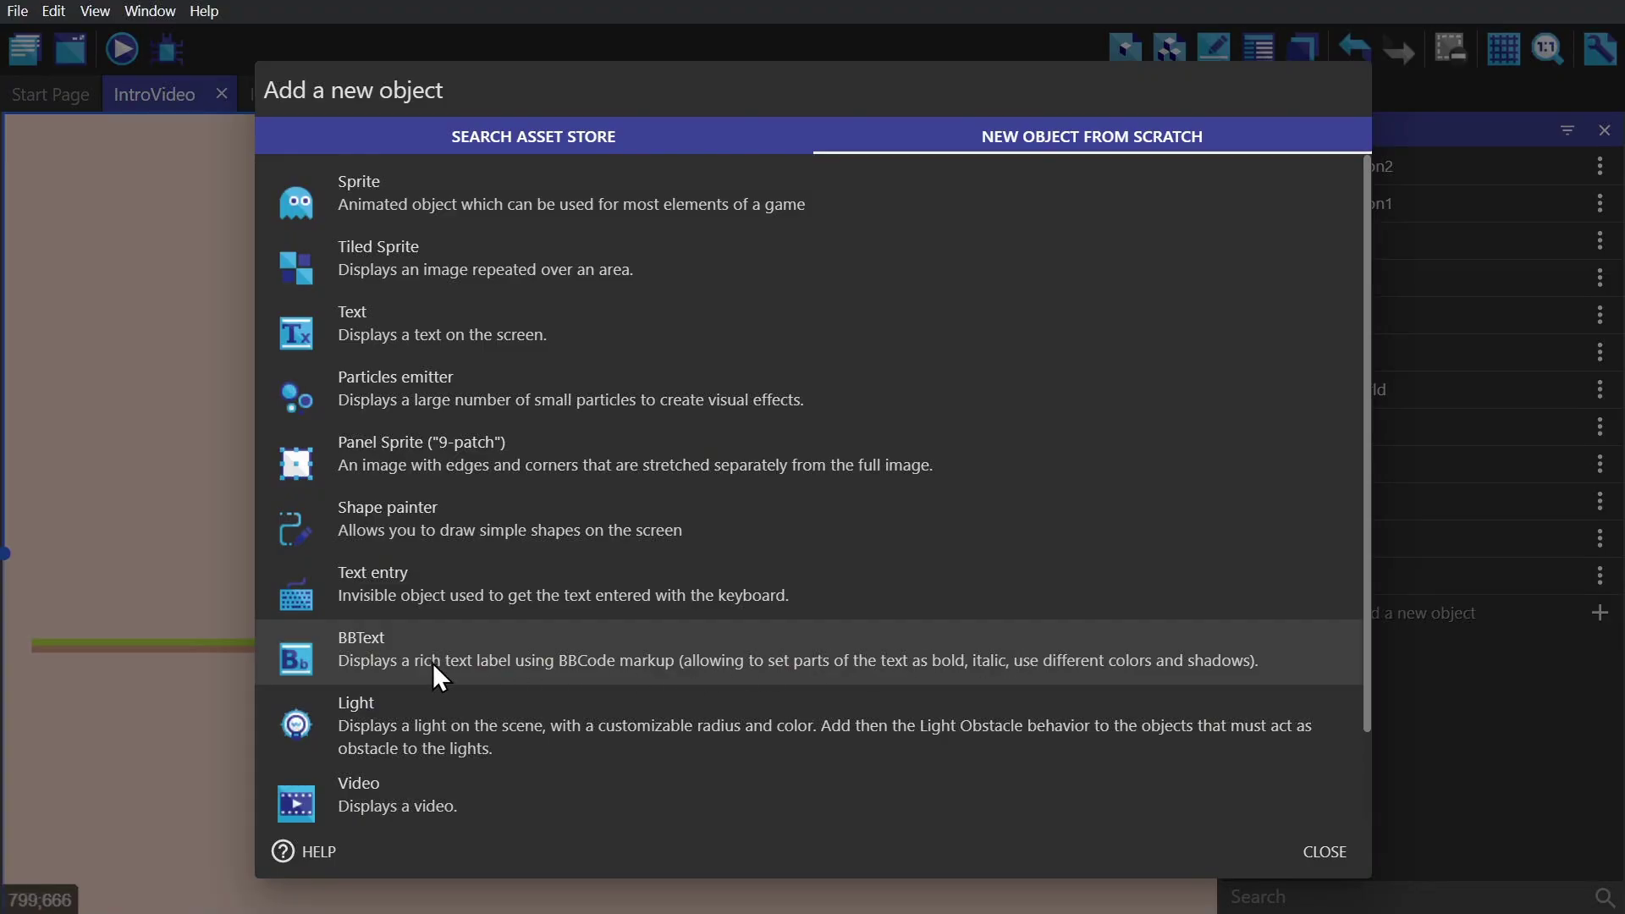
left_click(507, 670)
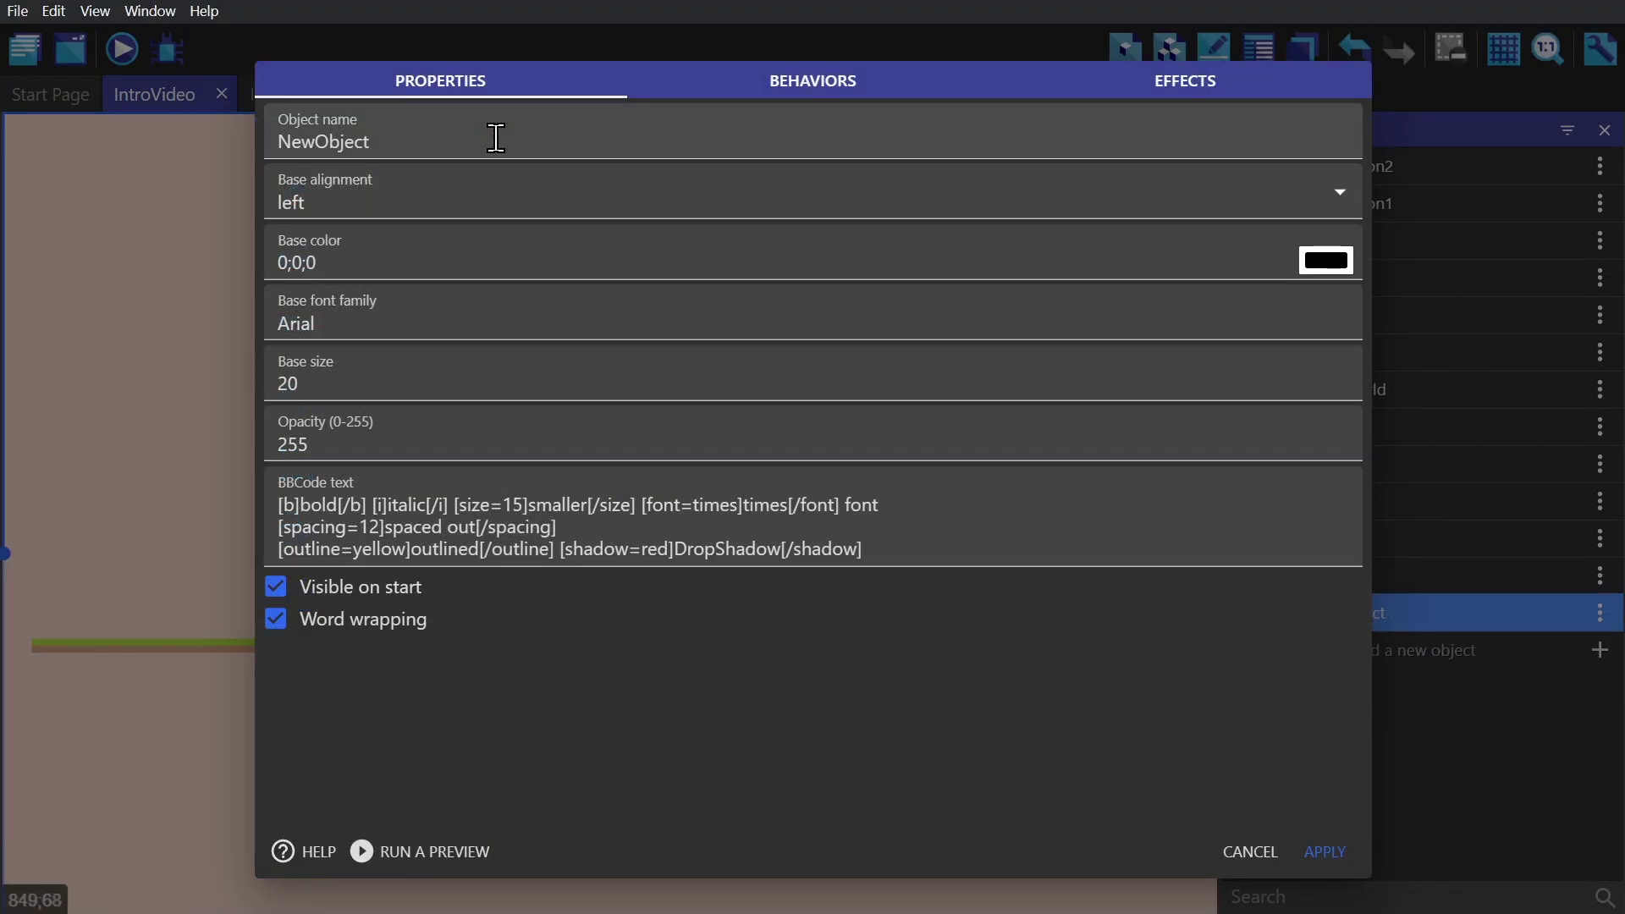
double_click(497, 138)
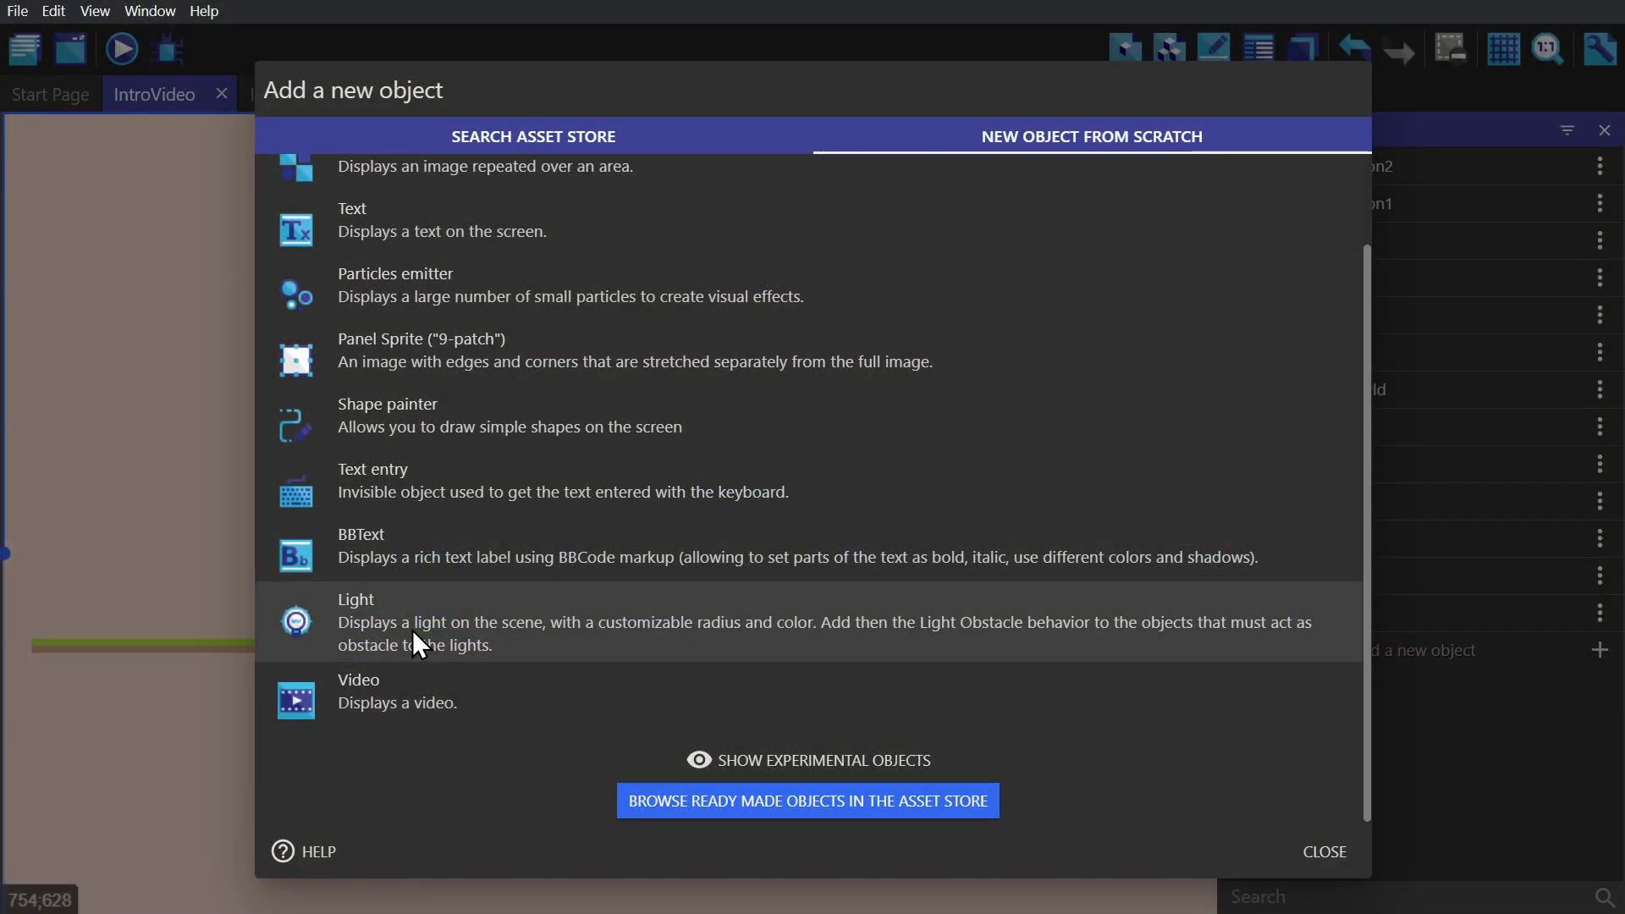
Create a yellow light named Sun and place it in the scene.
left_click(413, 629)
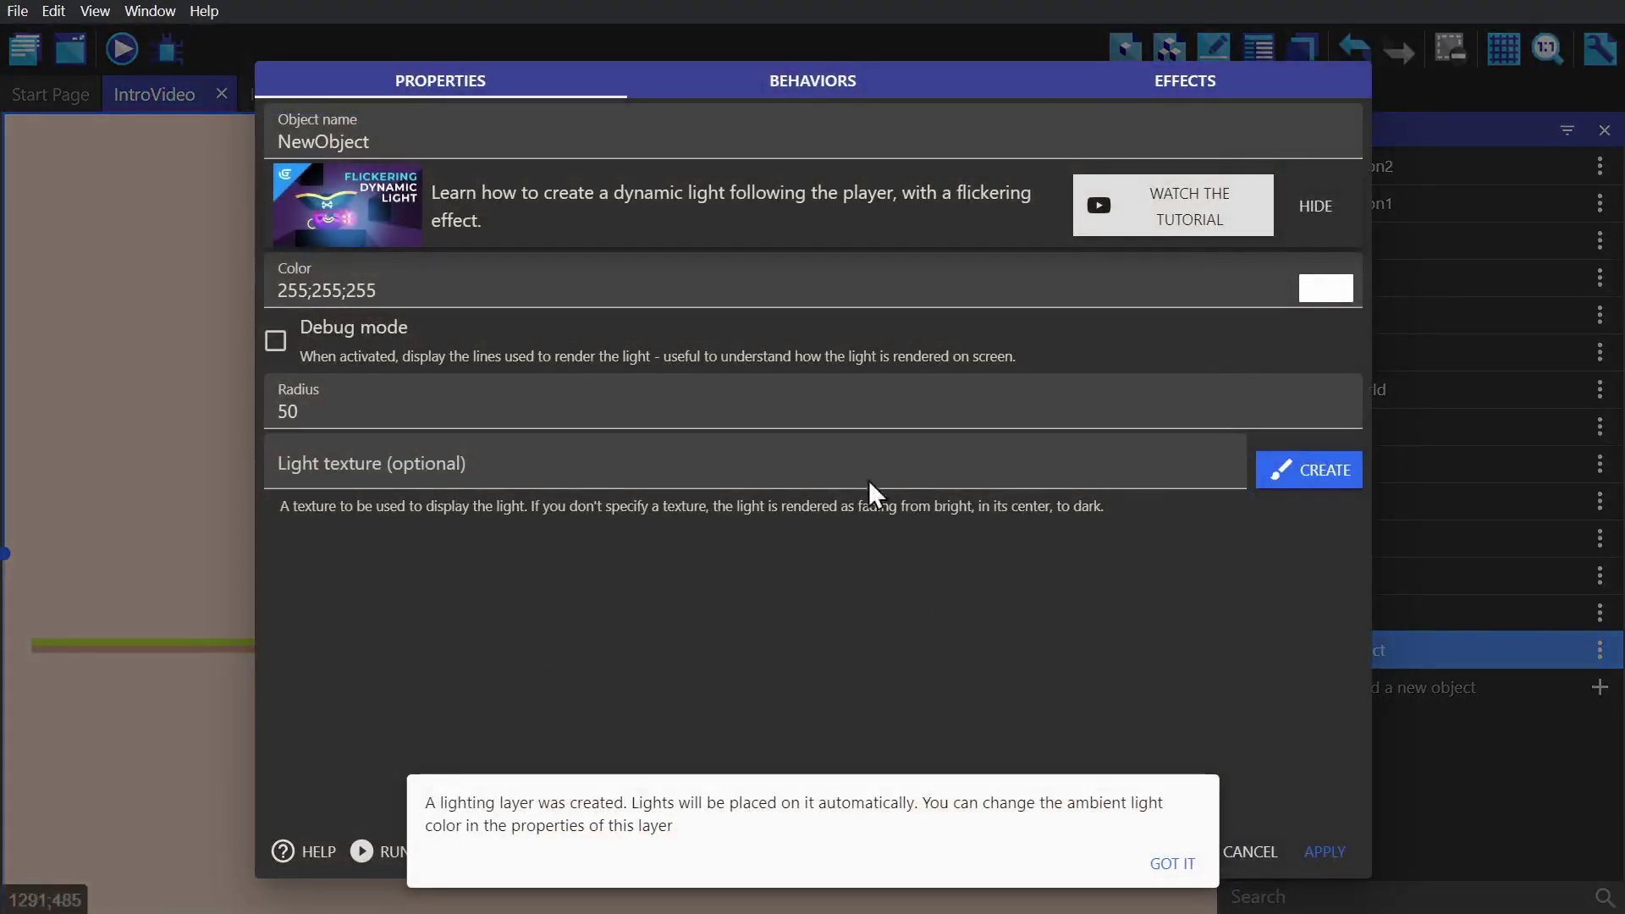
double_click(500, 138)
type("Sun")
left_click(1325, 288)
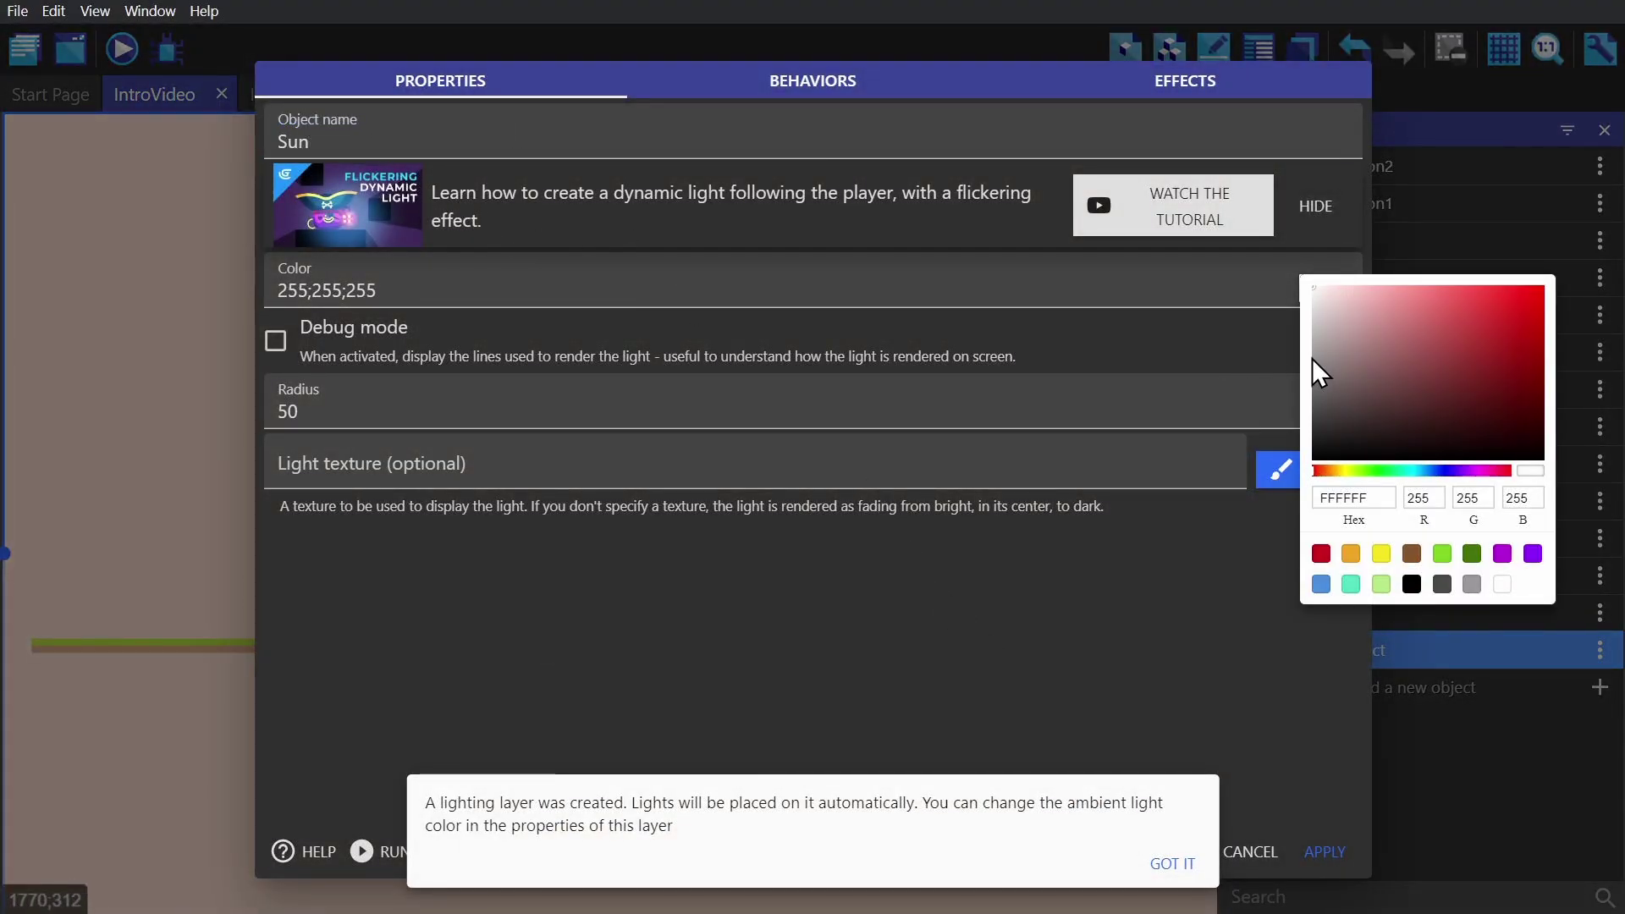
left_click(1344, 472)
left_click(1568, 287)
left_click(1303, 848)
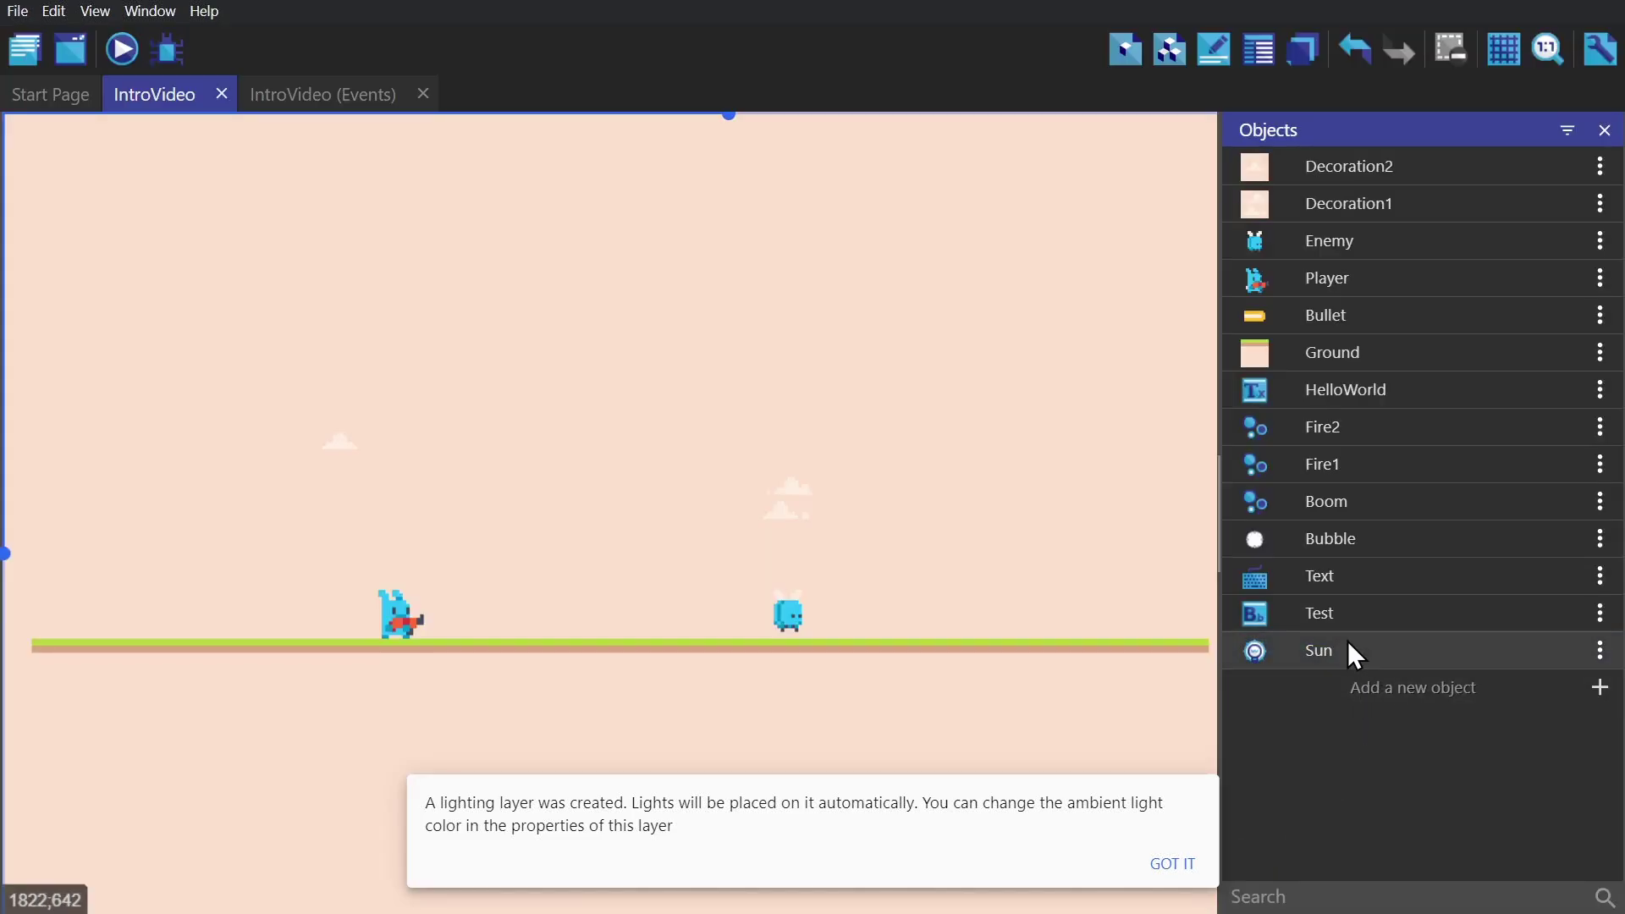
left_click_drag(1349, 653, 573, 478)
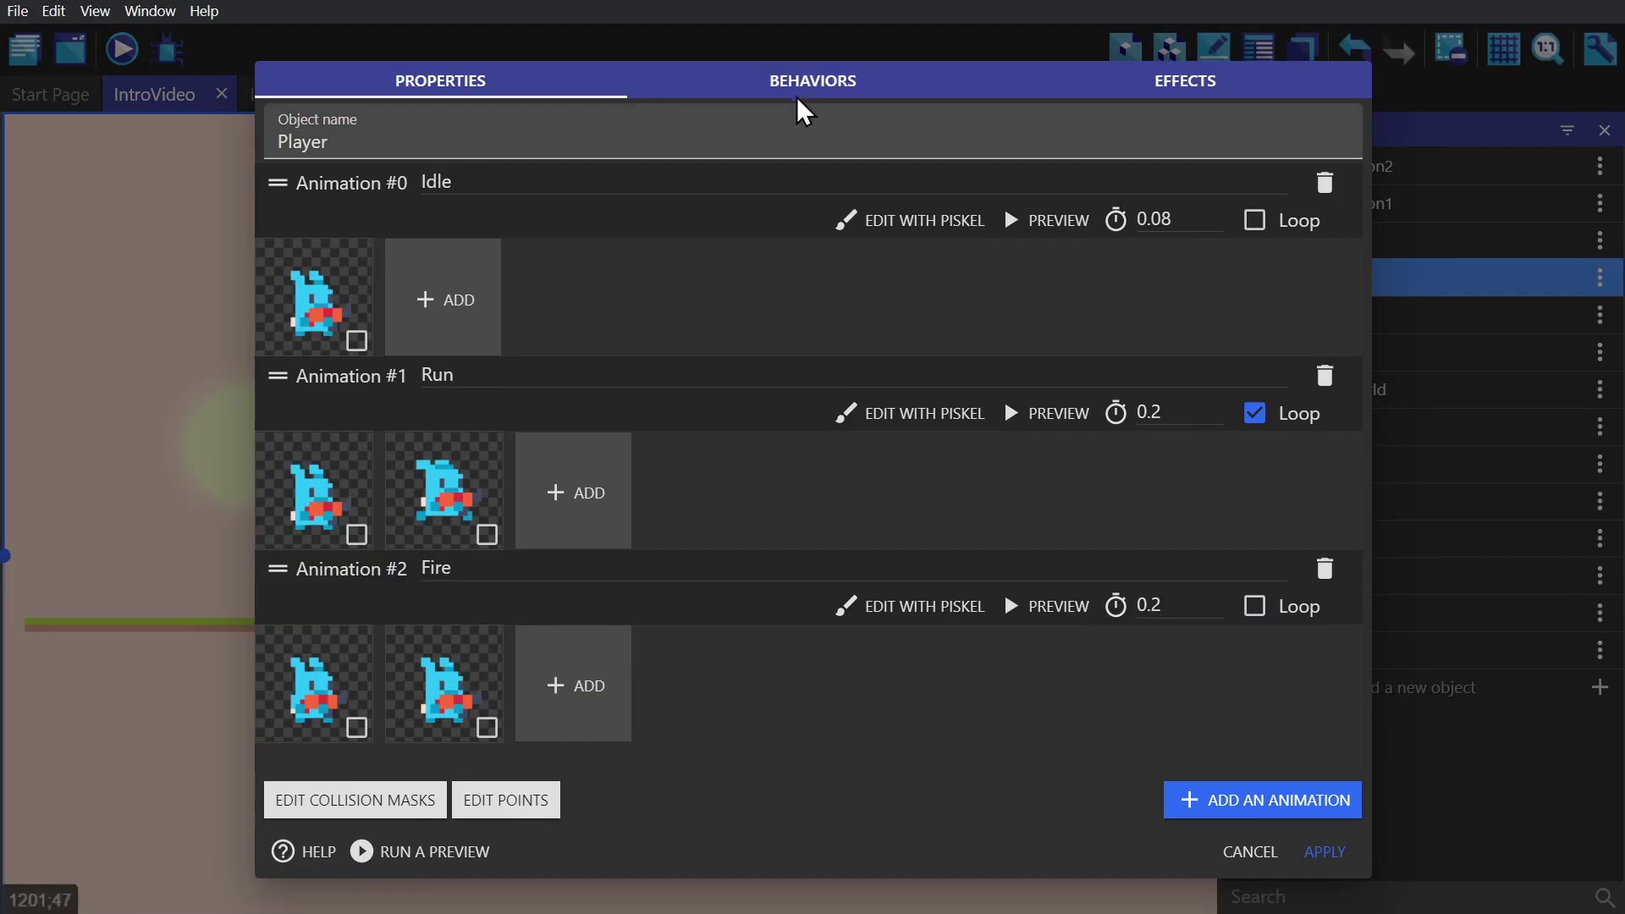
Give the Player the light obstacle behavior and preview the lit scene.
left_click(804, 100)
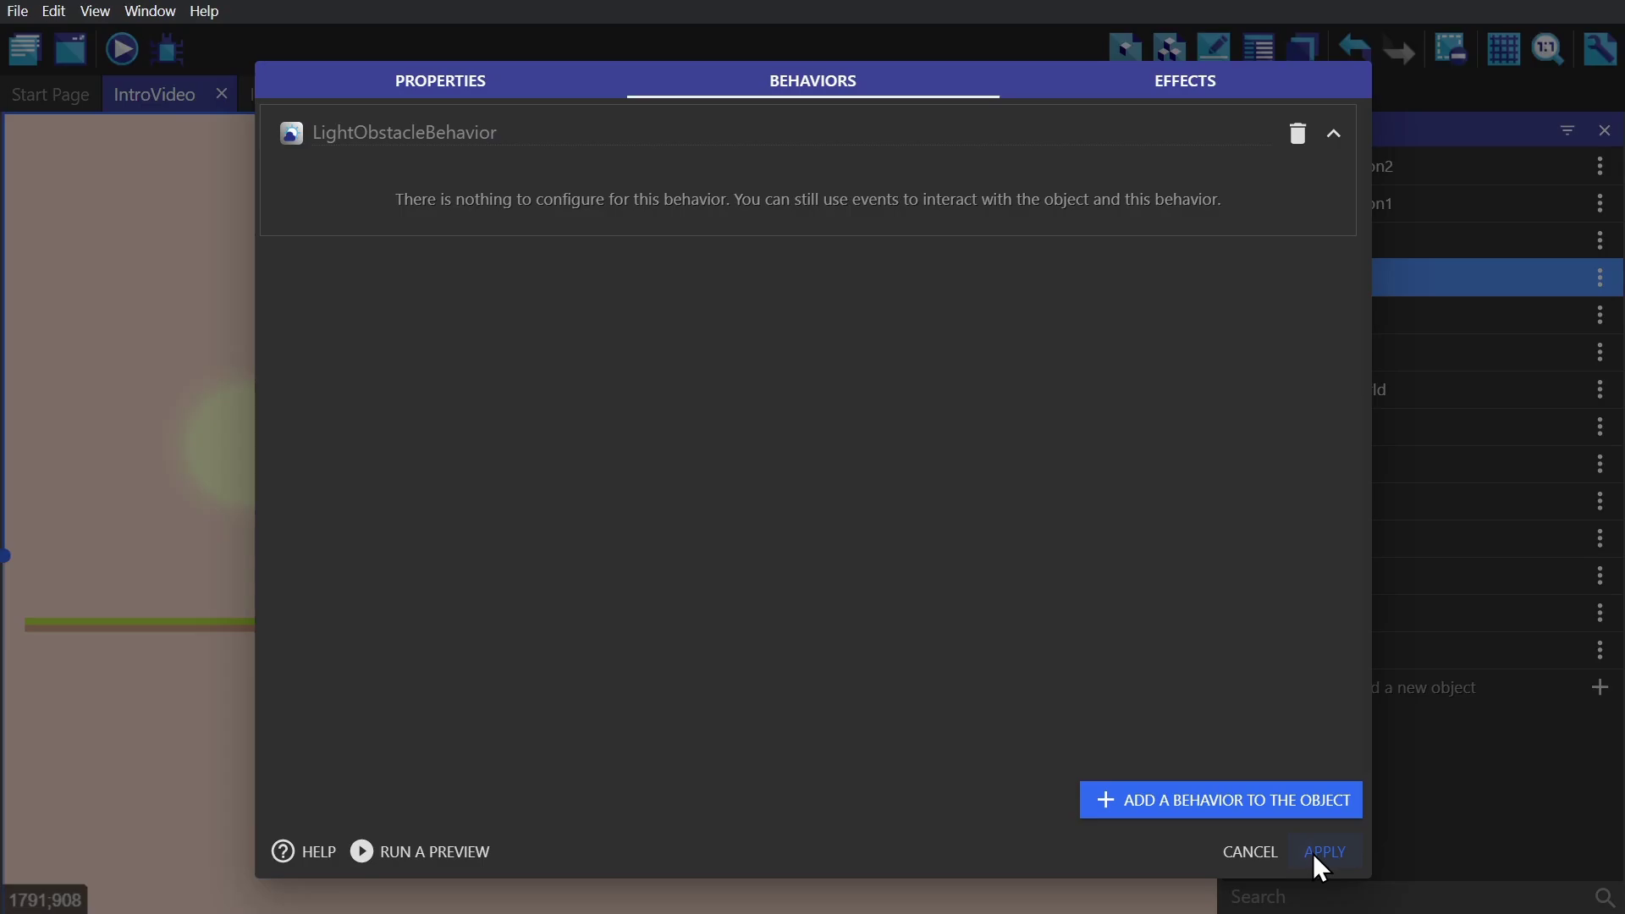
left_click(1314, 852)
key("F5")
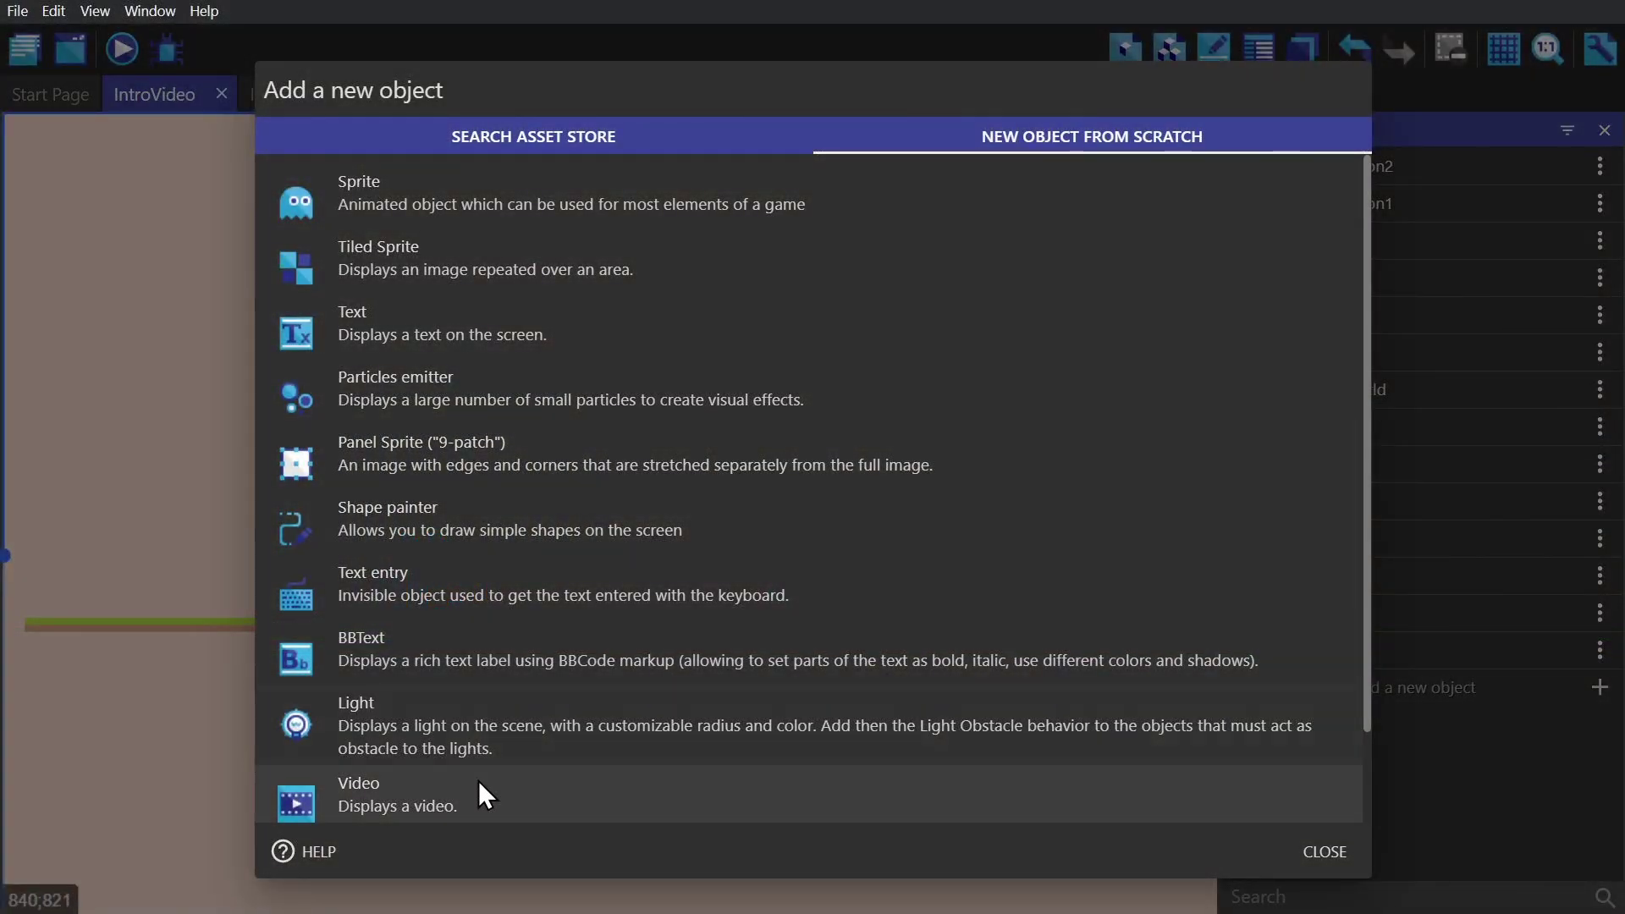
Create a Video object named Video in IntroVideo and select it for placing.
left_click(476, 785)
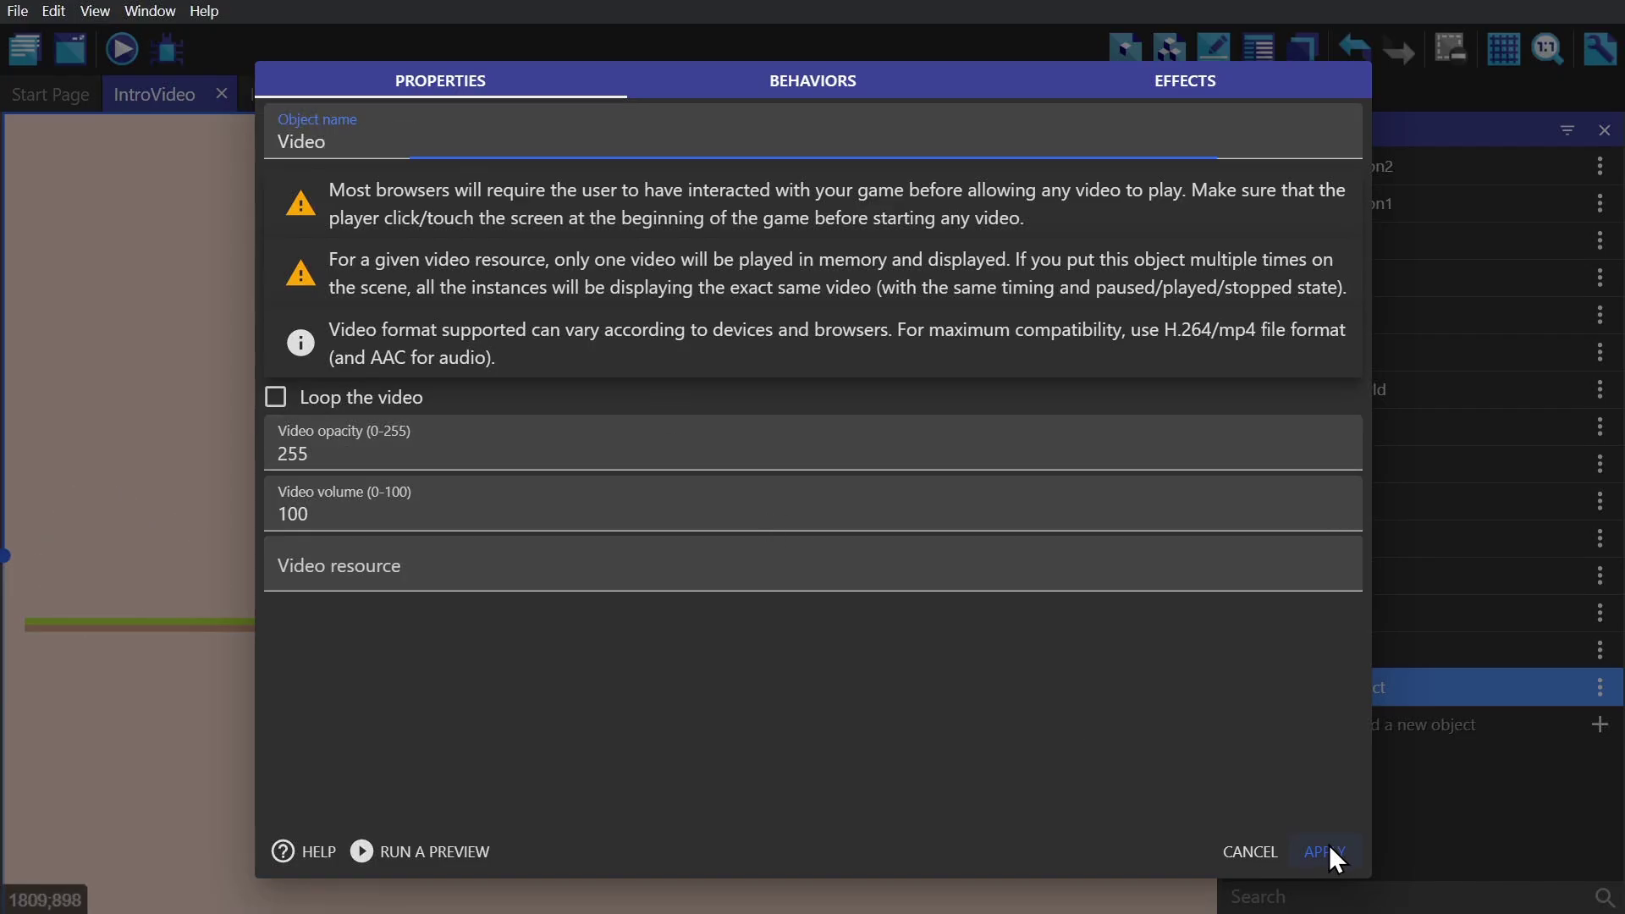
left_click(1325, 849)
left_click(1370, 685)
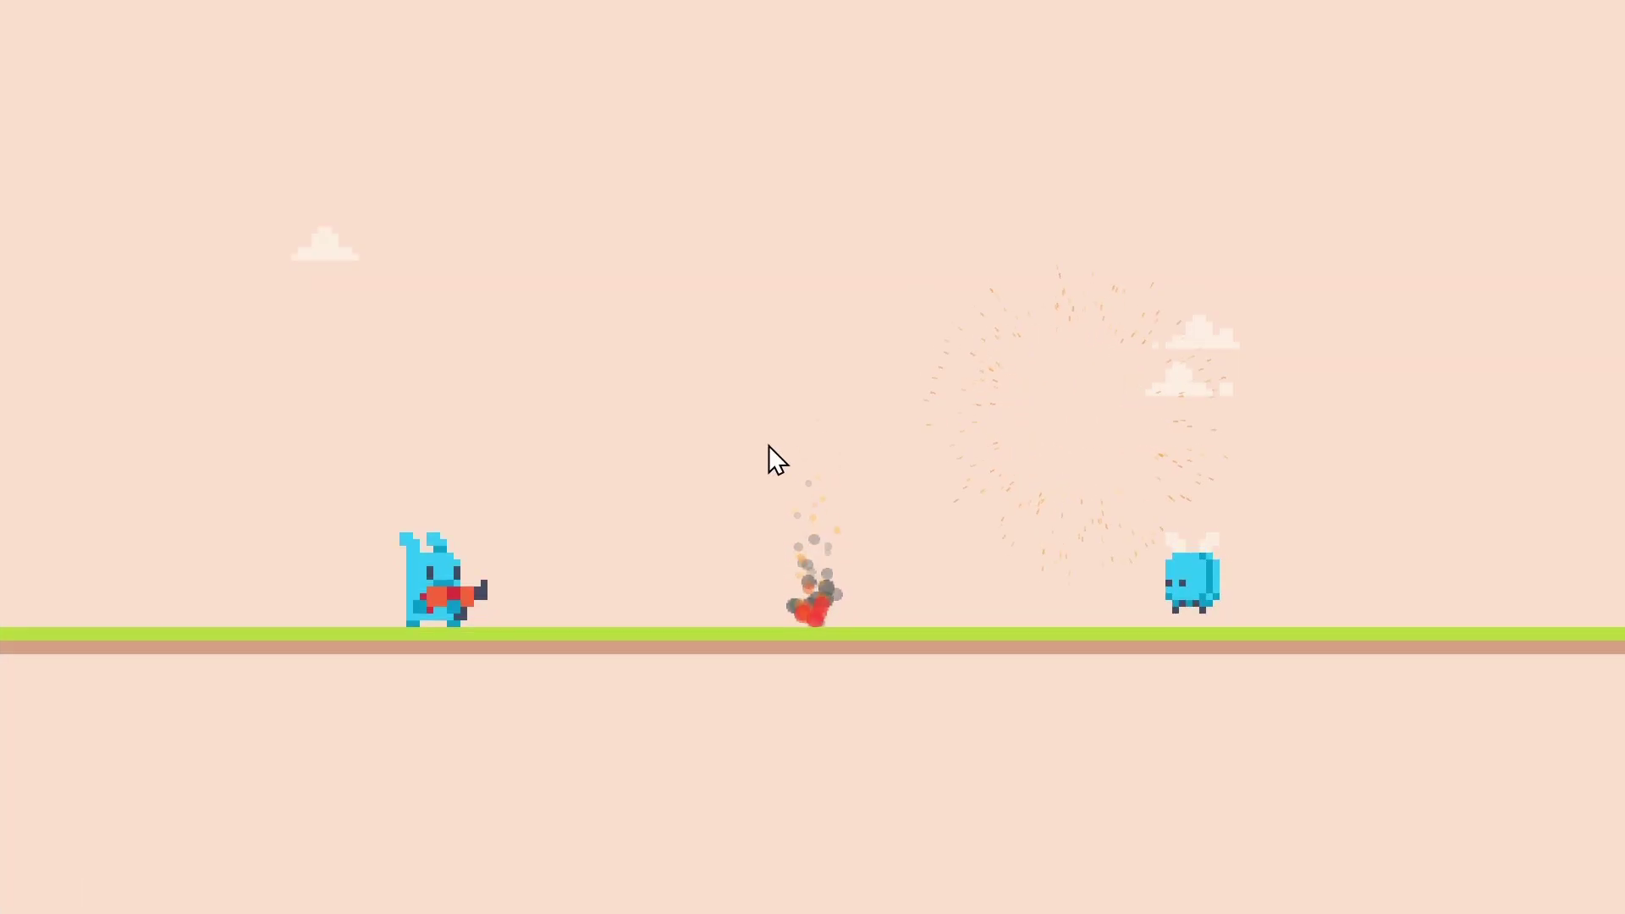
Spawn eight particle firework bursts around the player and enemy in the running preview.
left_click(766, 445)
left_click(1058, 461)
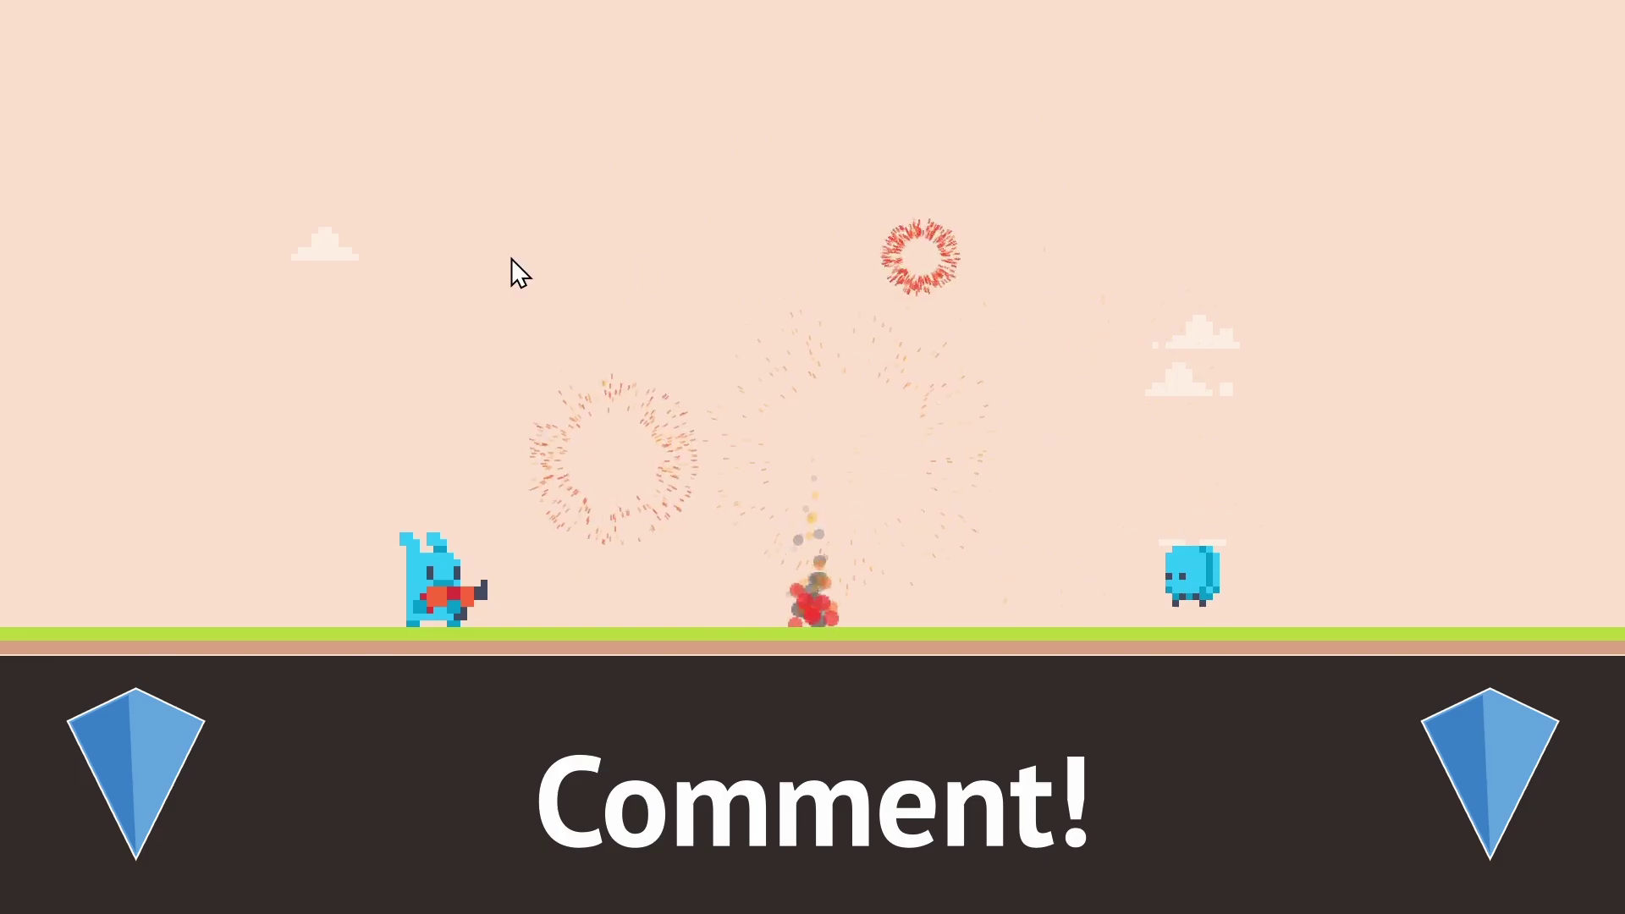
left_click(675, 290)
left_click(1001, 366)
left_click(996, 360)
left_click(772, 439)
left_click(1048, 475)
left_click(1001, 475)
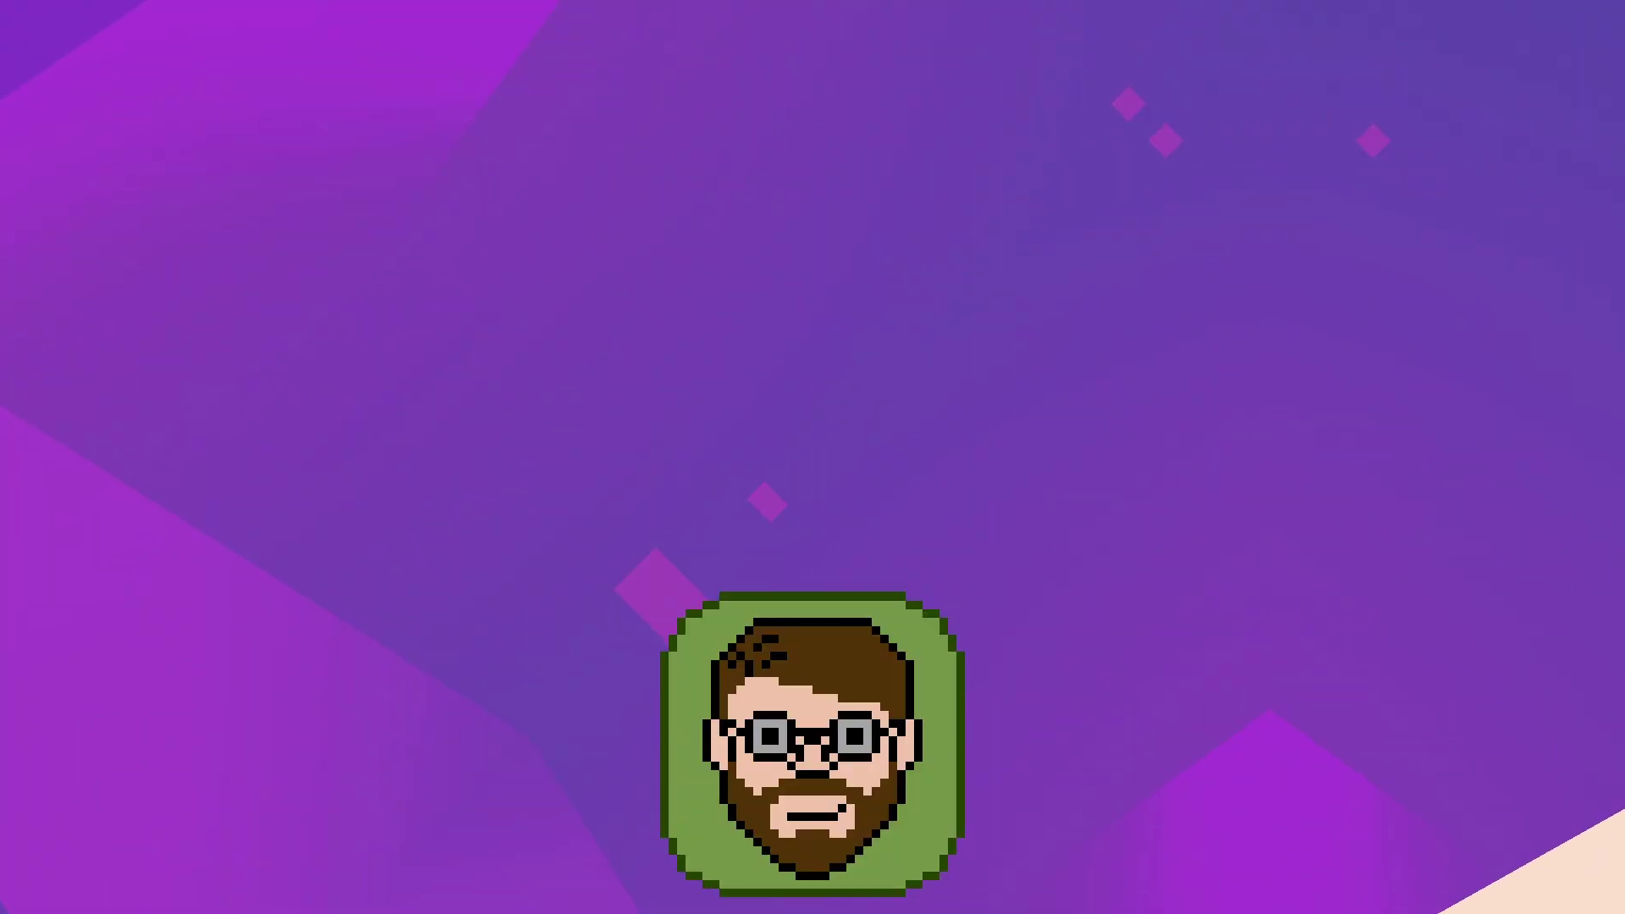